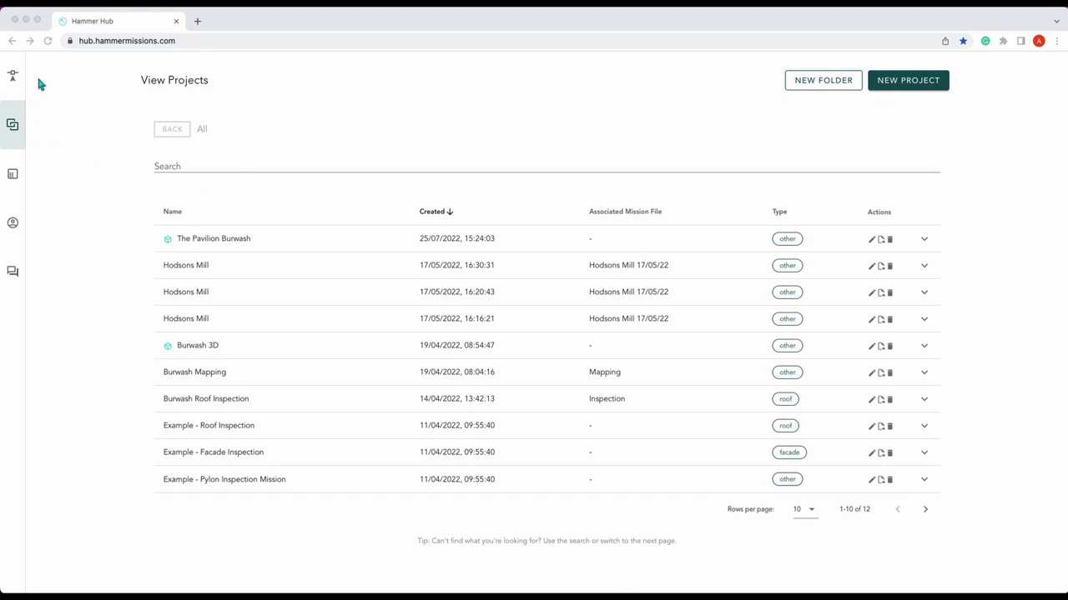
# - Start a new project named "The Cottage" with type other and the description "3D Model - The Cottage"
pyautogui.moveTo(12, 75)
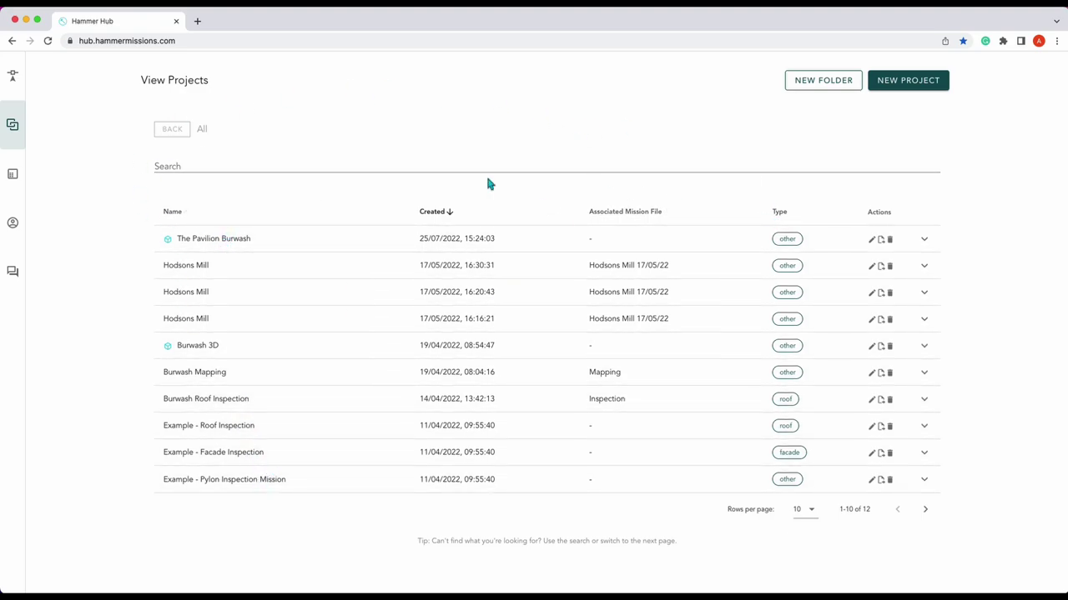
pyautogui.click(922, 86)
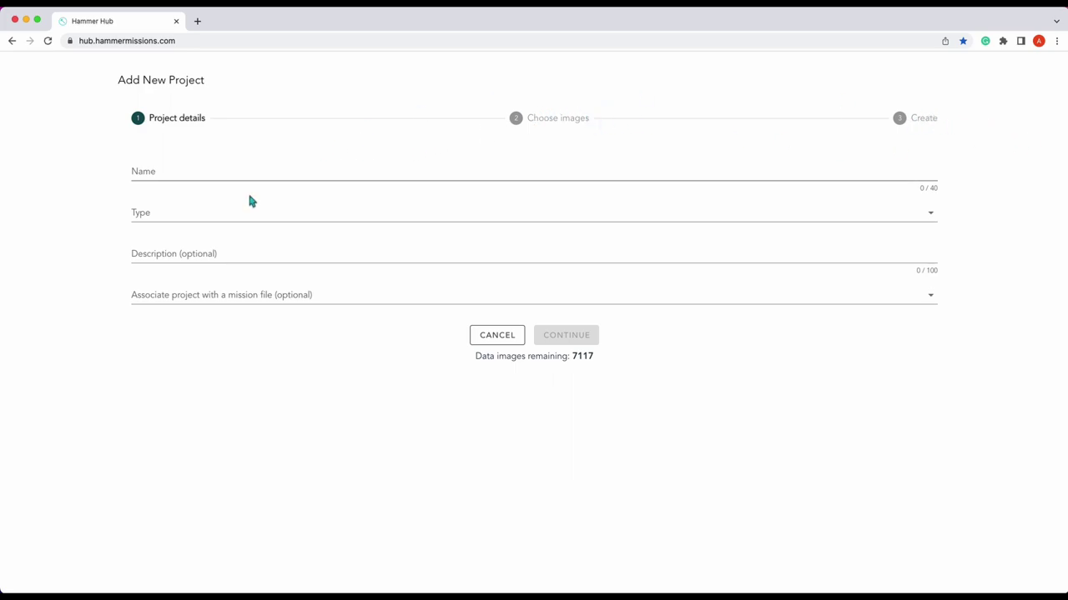
pyautogui.click(200, 167)
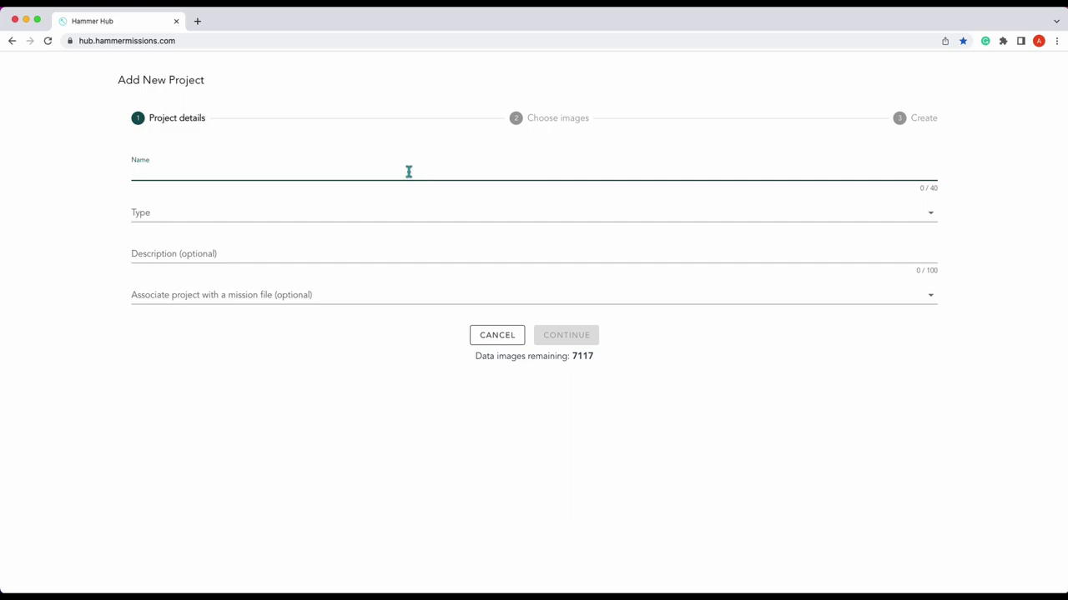
pyautogui.write('The Cottage')
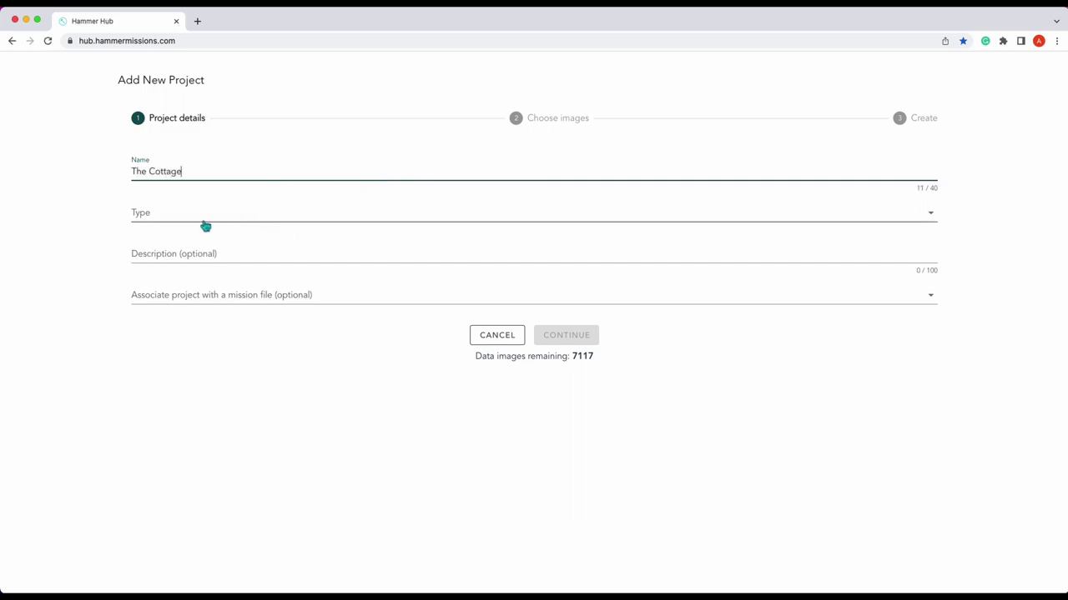
pyautogui.click(437, 216)
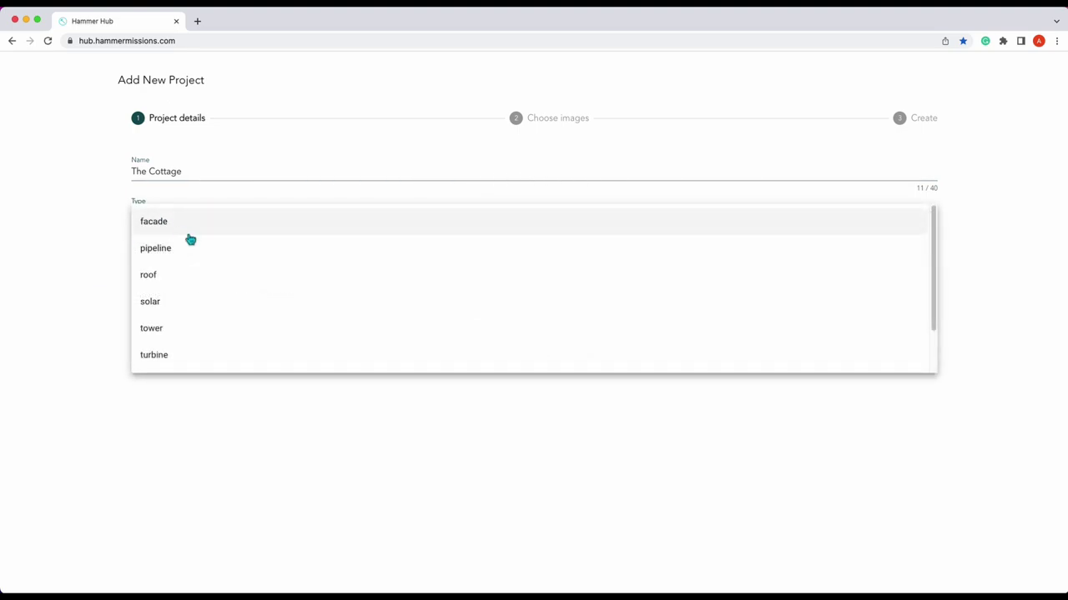
pyautogui.scroll(-2, 200, 242)
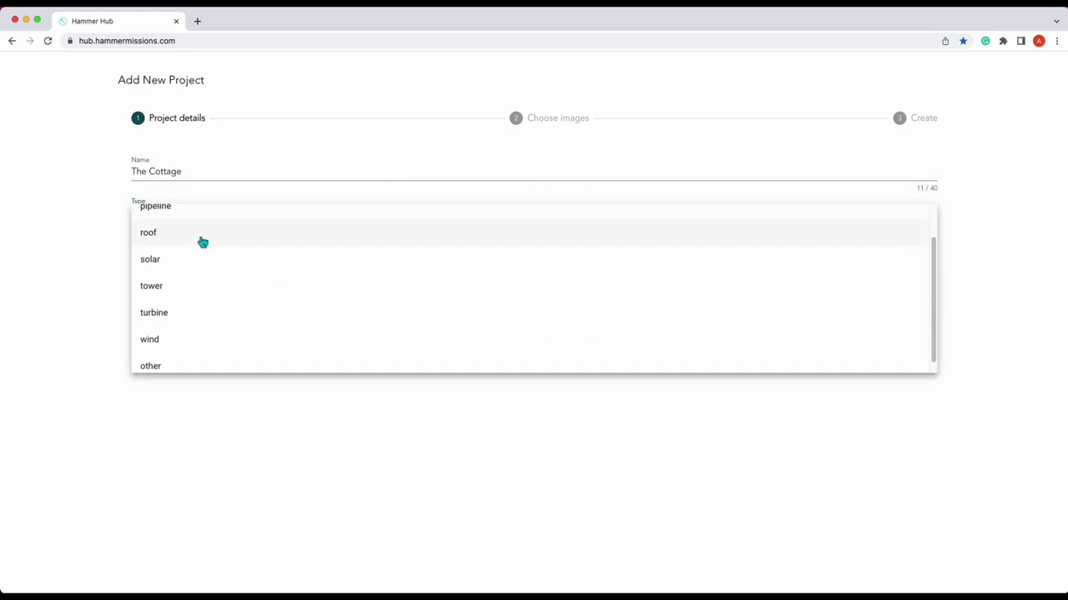
pyautogui.click(162, 363)
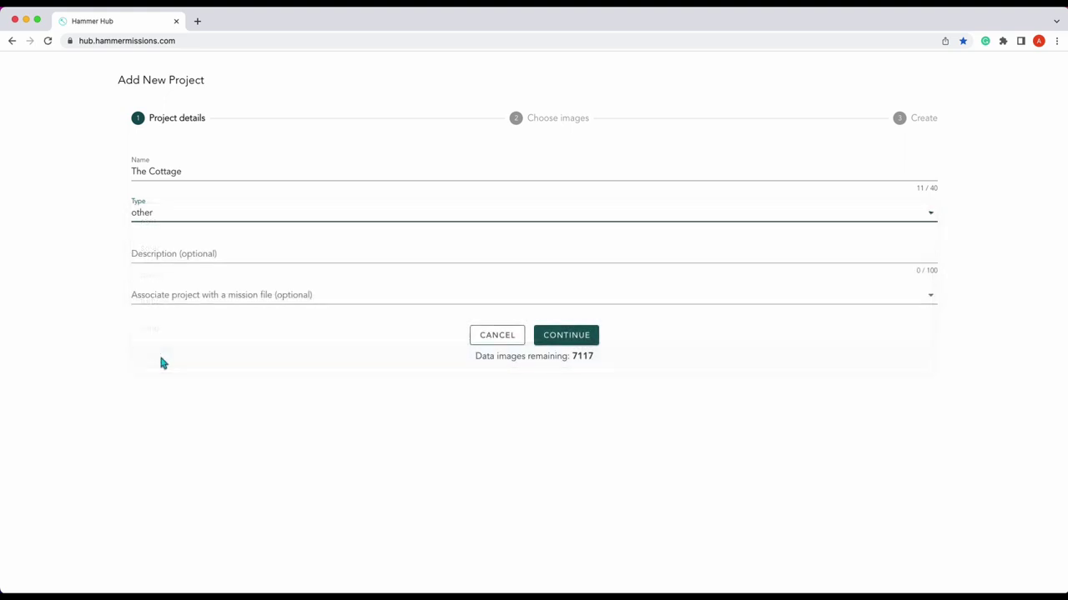
pyautogui.click(134, 254)
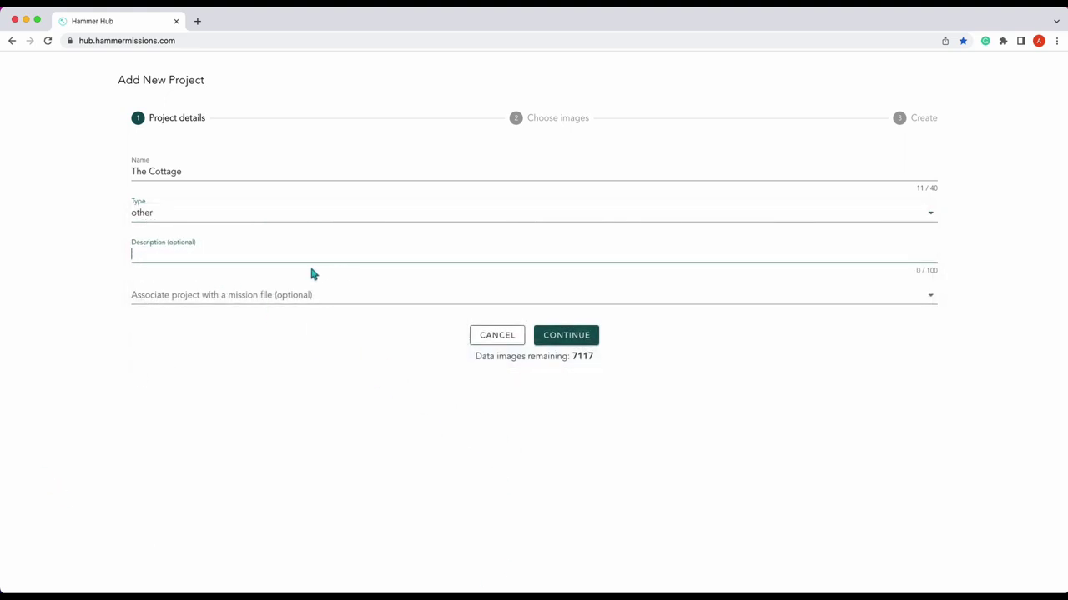
pyautogui.write('3D Model - The Cottage')
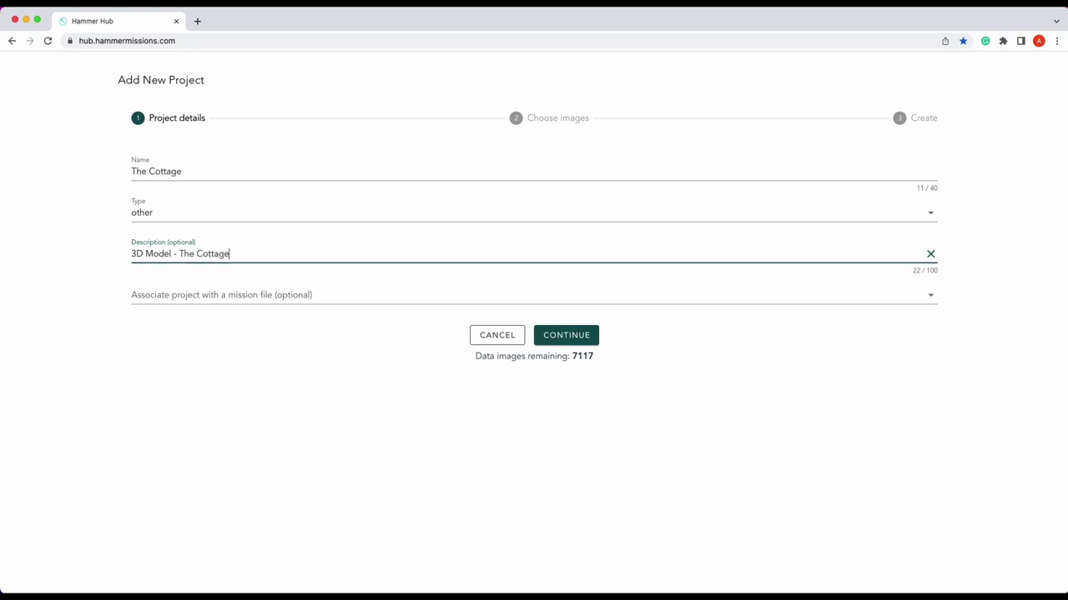
# - Look through the mission files that can be associated with the project, without choosing one
pyautogui.click(260, 299)
pyautogui.scroll(-1, 213, 320)
pyautogui.scroll(-10, 217, 329)
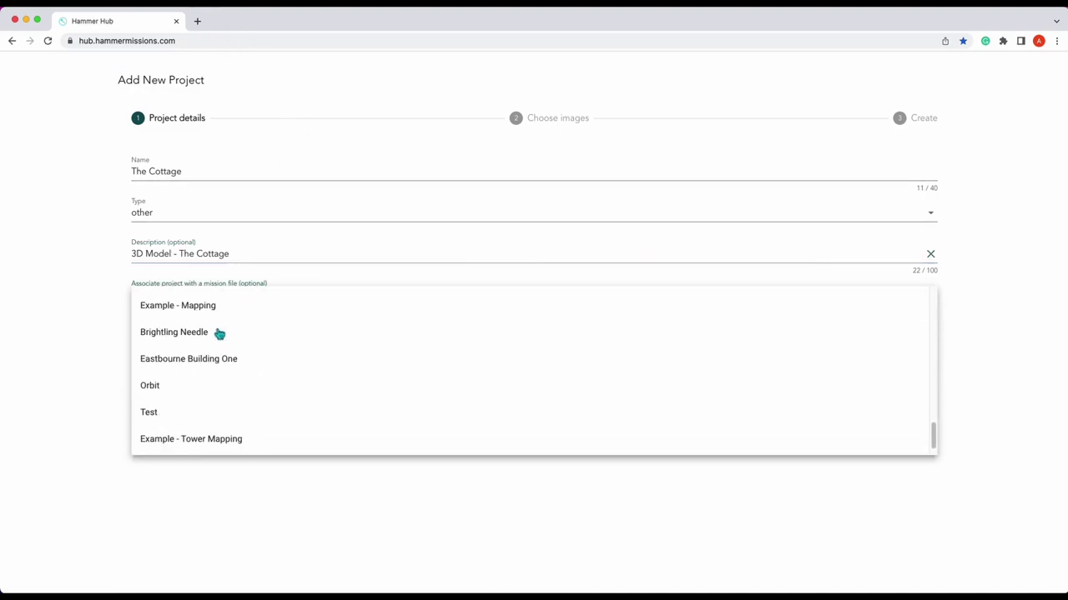
pyautogui.scroll(10, 223, 346)
pyautogui.scroll(-6, 222, 346)
pyautogui.scroll(-5, 218, 350)
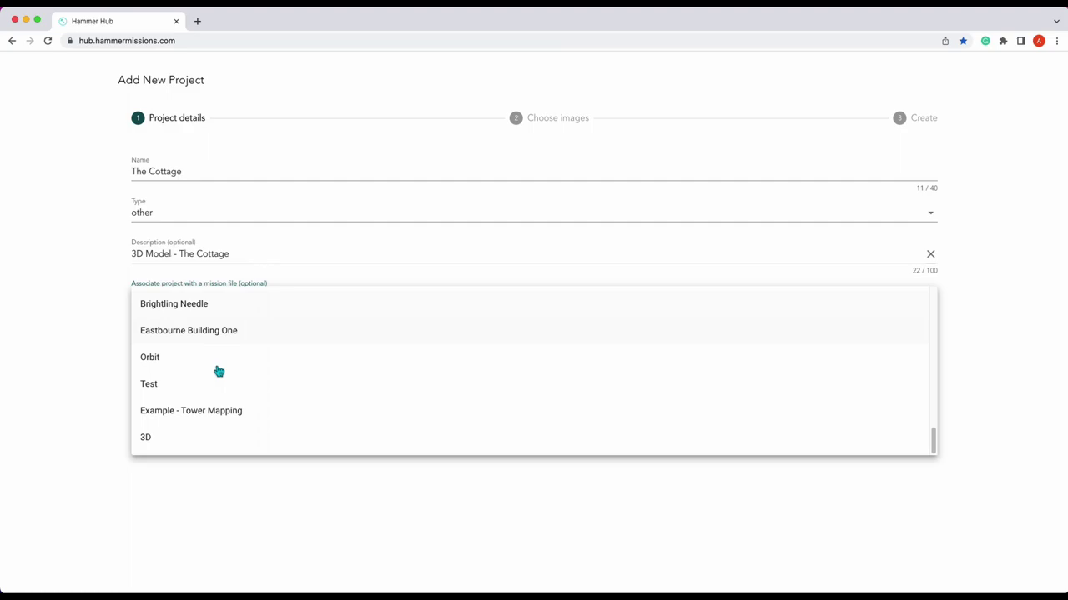
pyautogui.scroll(10, 201, 392)
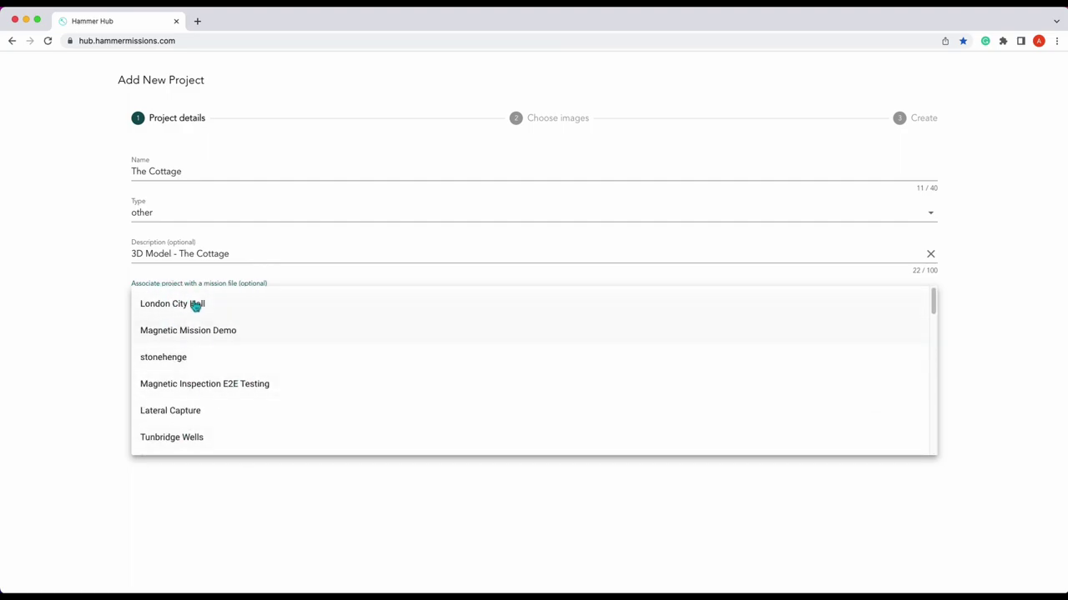
pyautogui.scroll(-10, 191, 329)
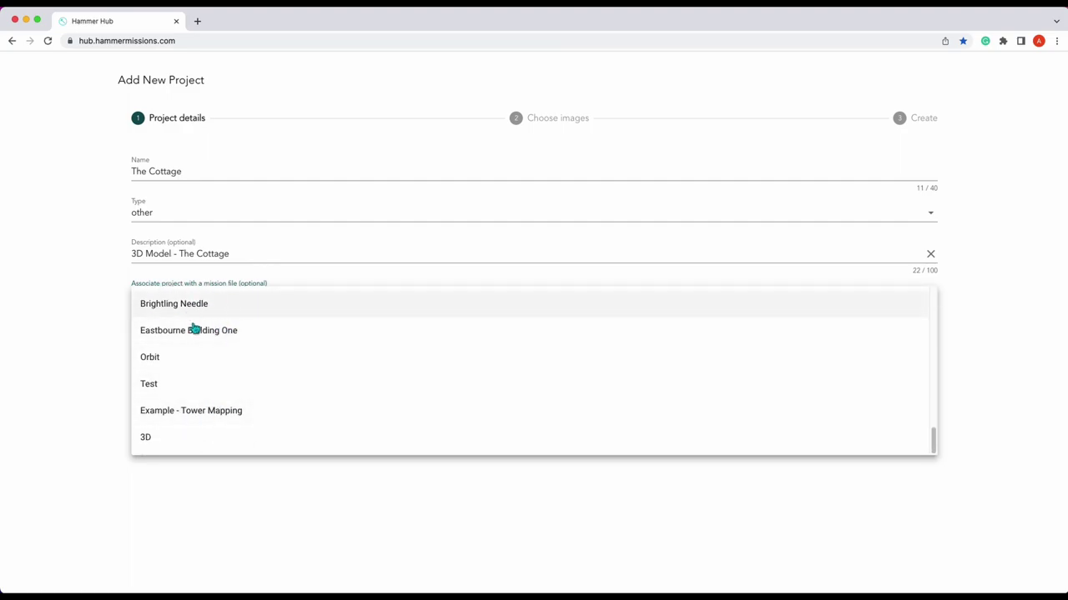
pyautogui.scroll(10, 196, 329)
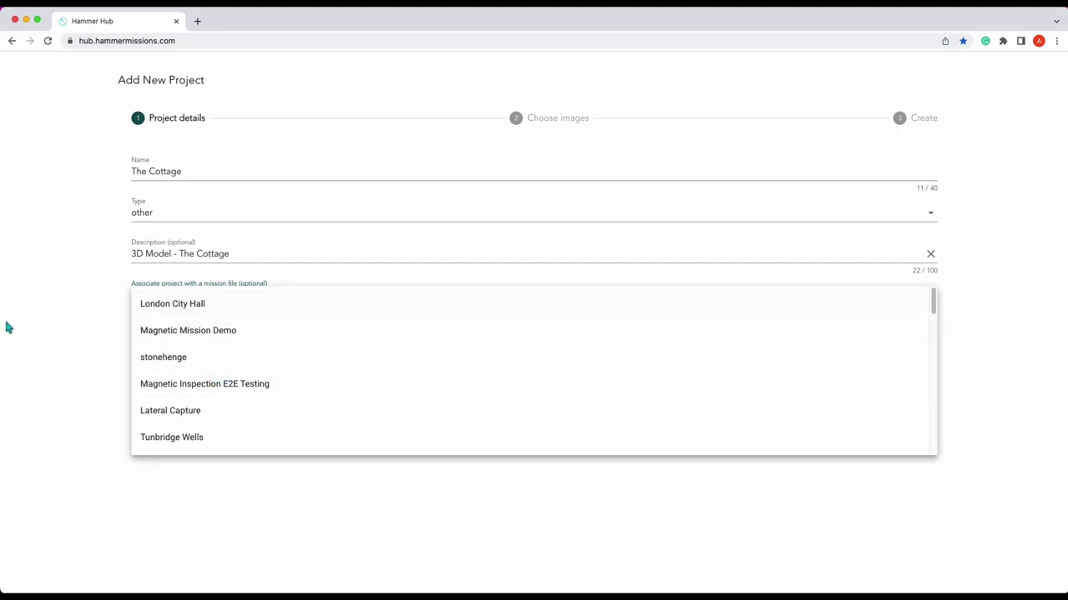
pyautogui.click(83, 297)
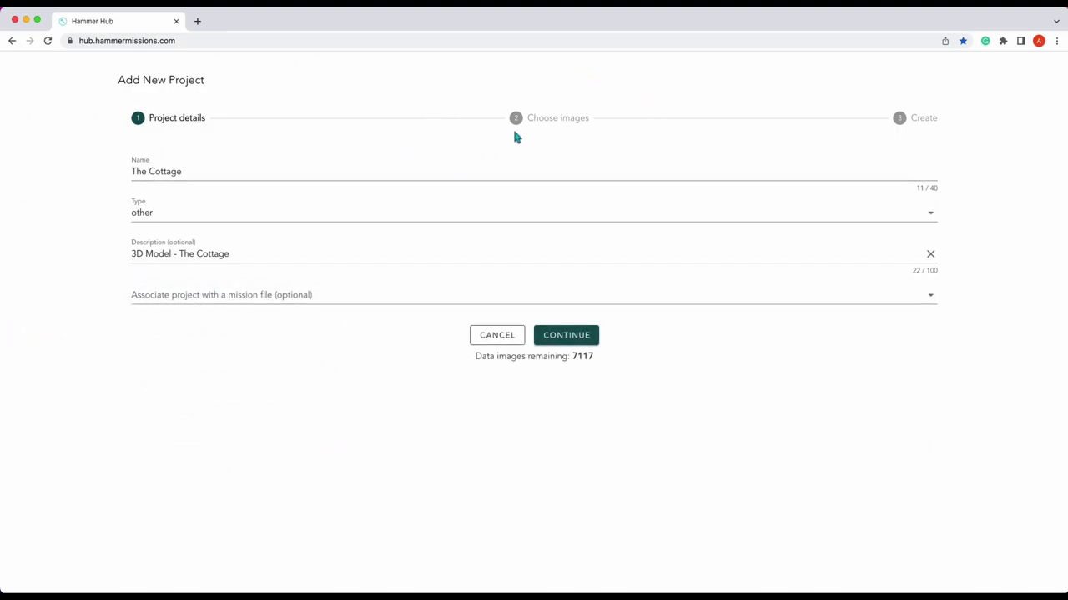
# - Continue to image selection and add all images from the "Cottage 90ft - Mavic 2 Pro" folder in Downloads
pyautogui.click(571, 339)
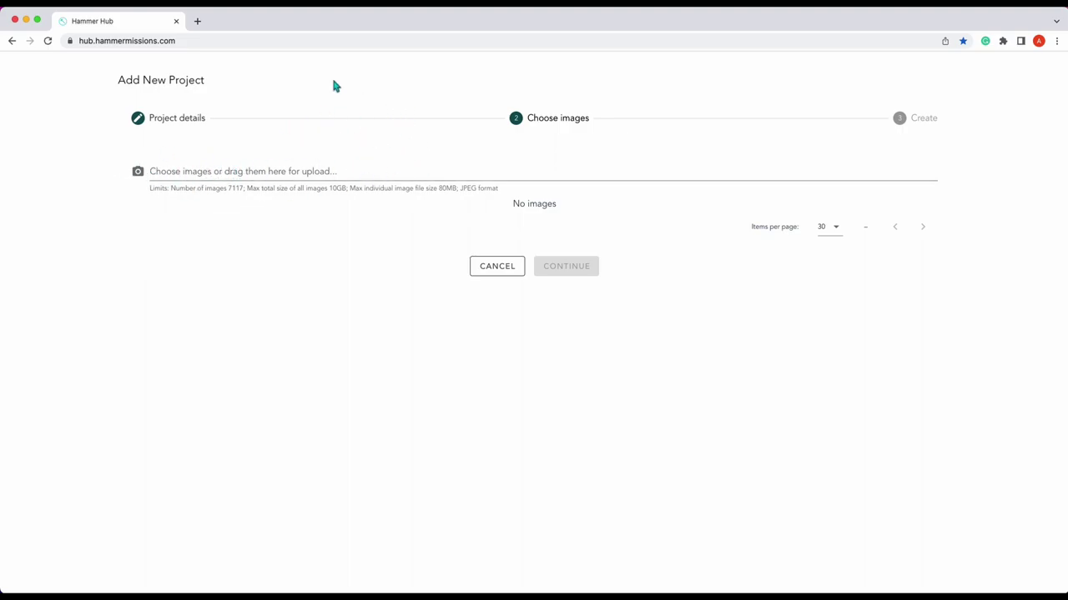
pyautogui.click(209, 171)
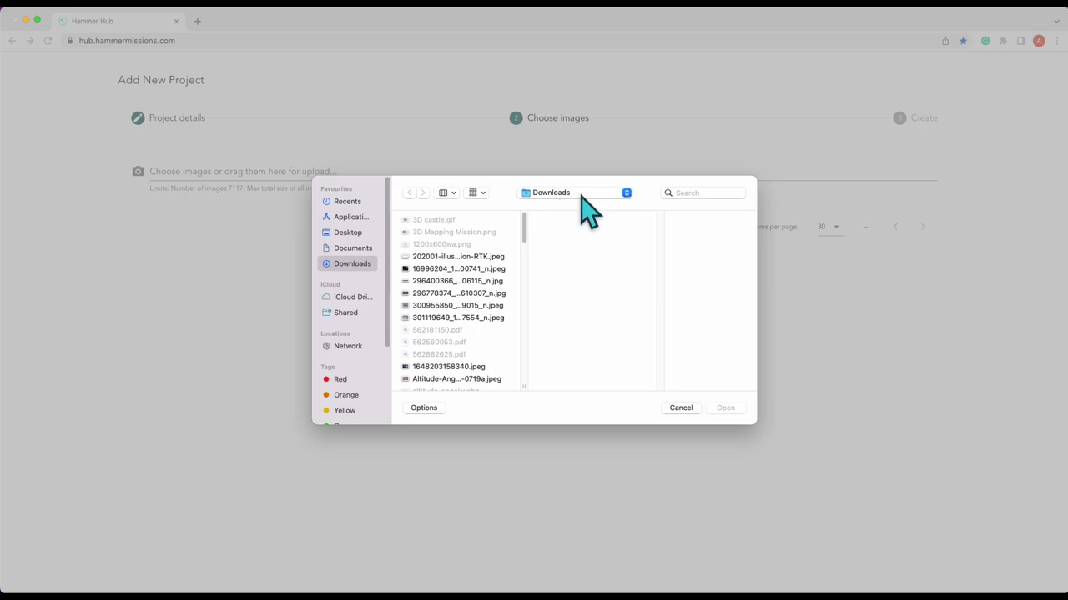
pyautogui.moveTo(526, 228); pyautogui.dragTo(524, 250)
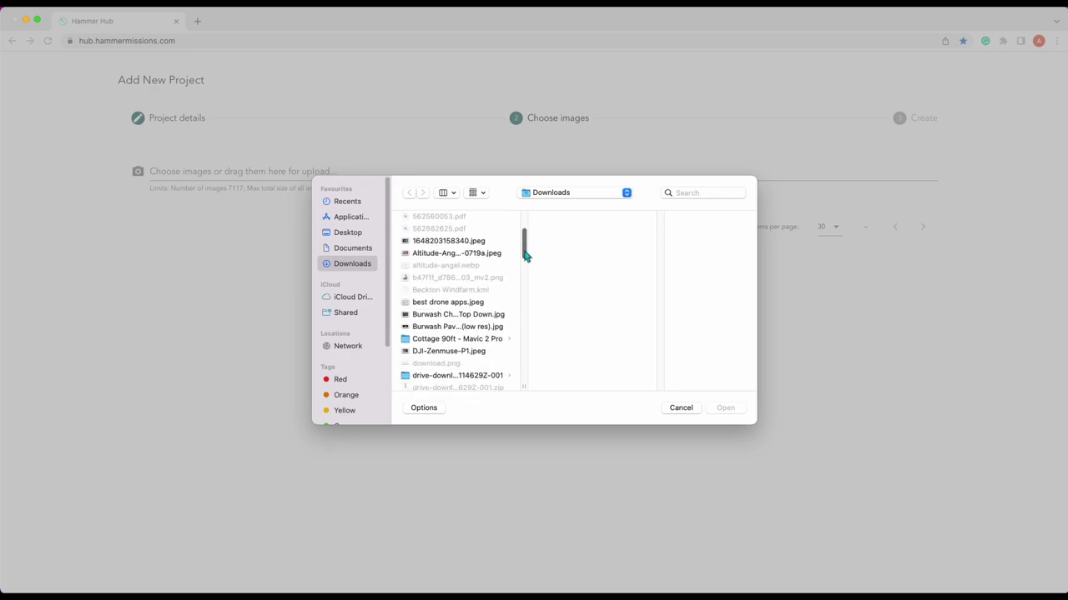
pyautogui.click(433, 345)
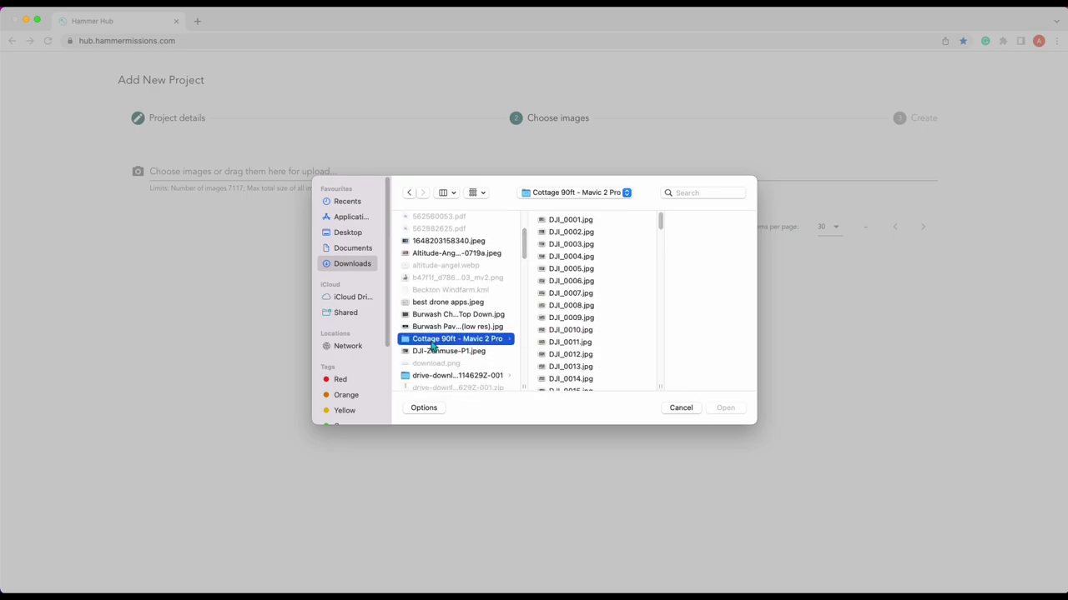
pyautogui.moveTo(601, 220); pyautogui.dragTo(603, 446)
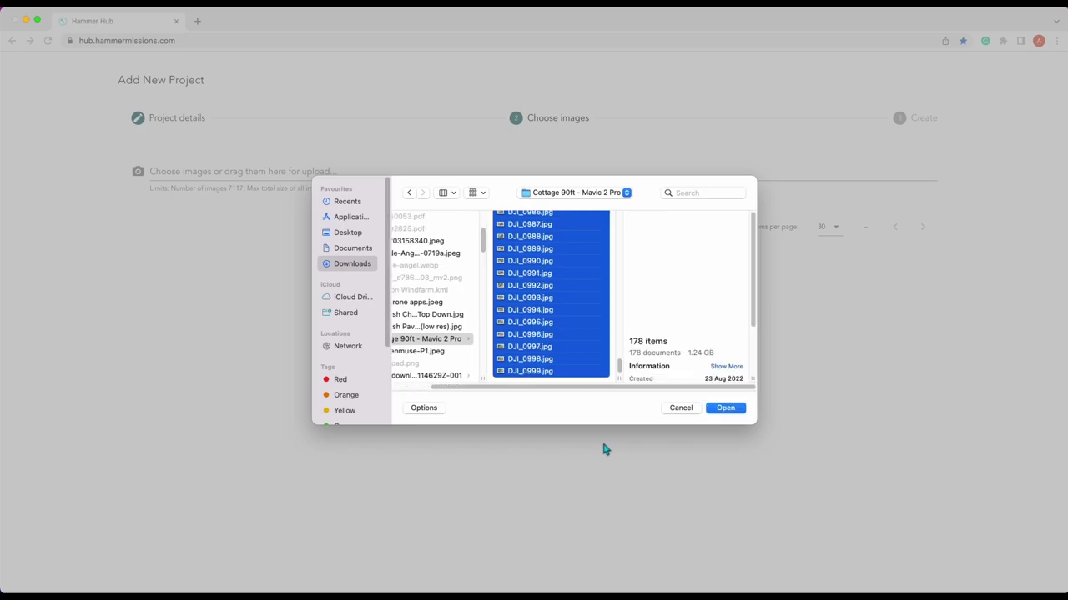
pyautogui.click(725, 408)
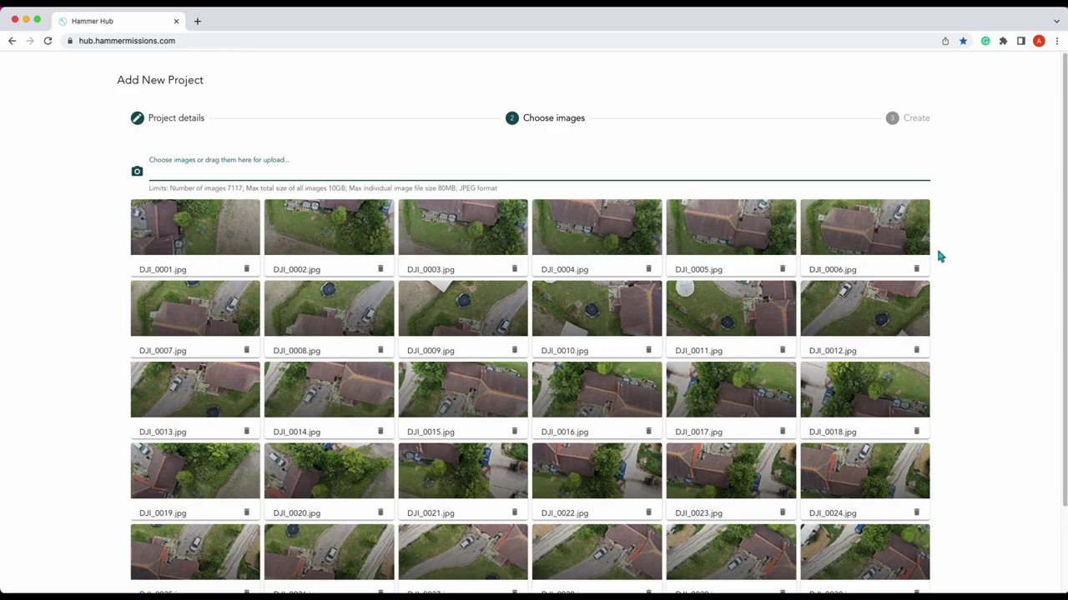
# - Show 120 items per page and review the chosen images on both pages
pyautogui.scroll(-3, 940, 257)
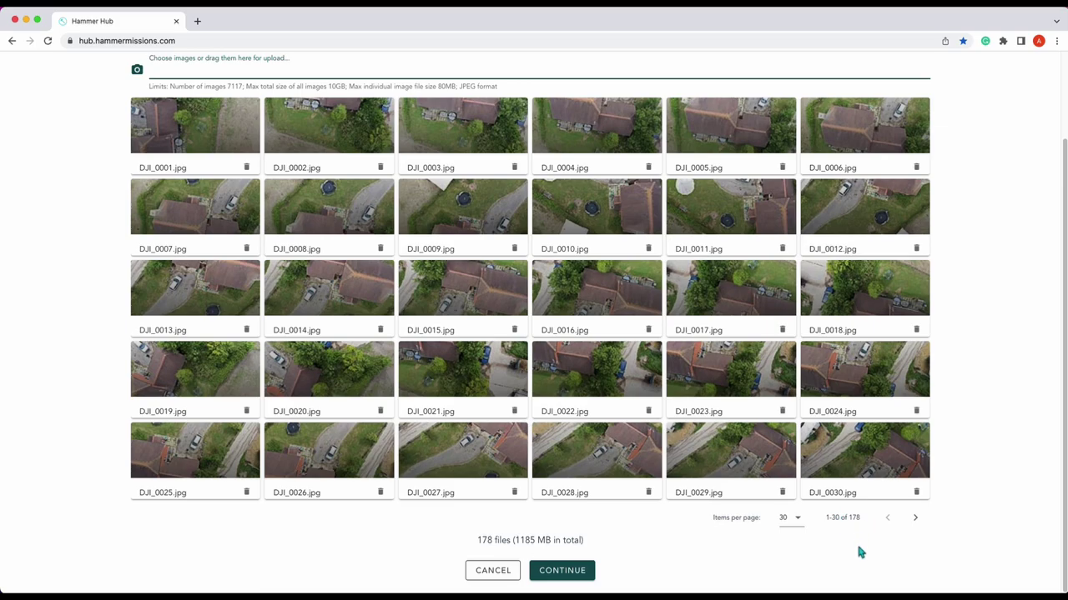
pyautogui.click(798, 521)
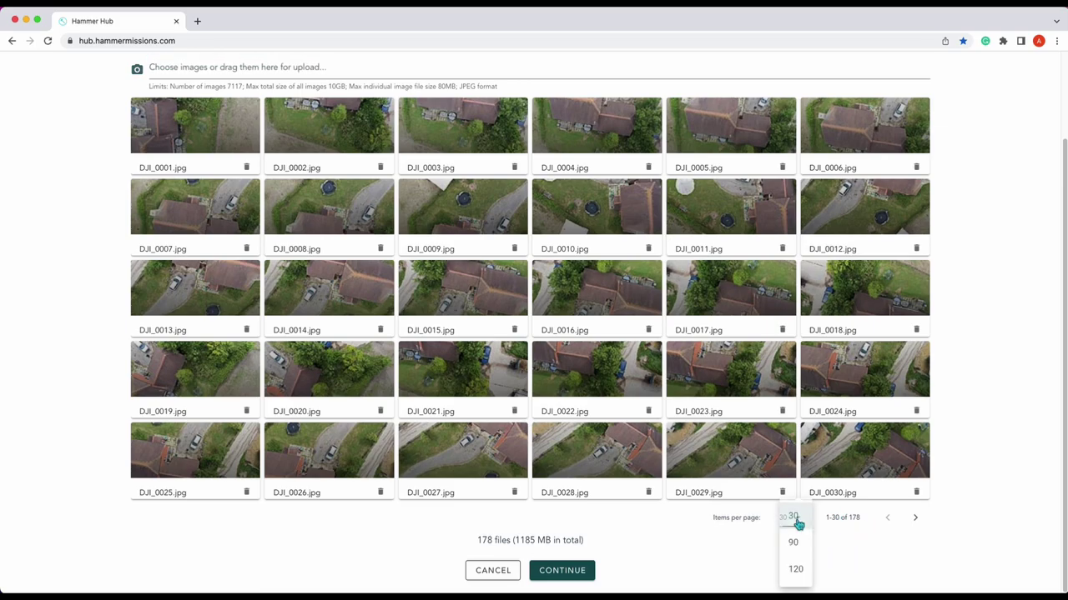
pyautogui.click(796, 570)
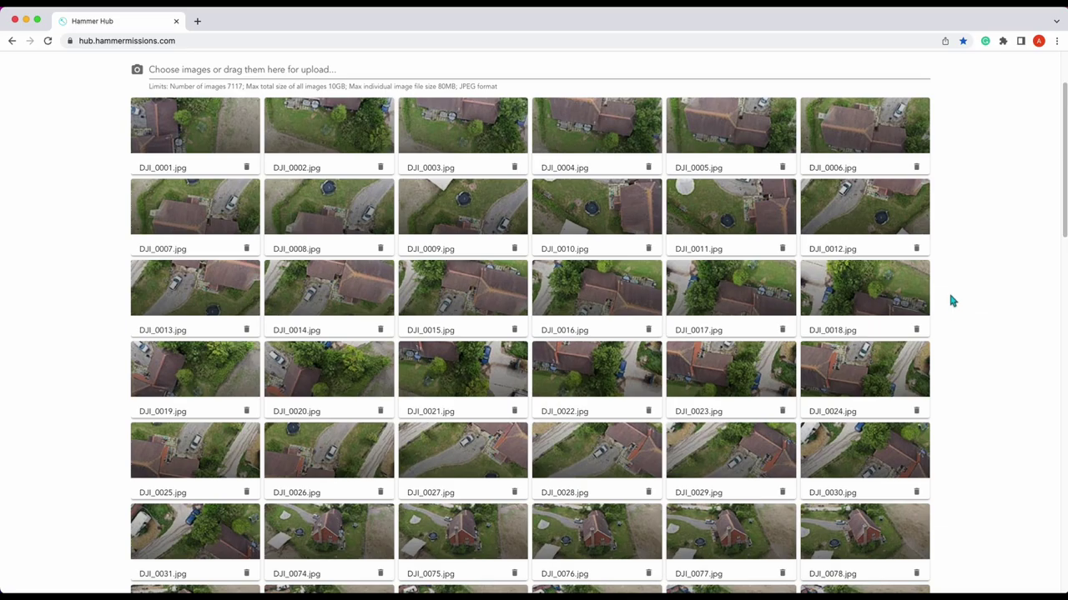
pyautogui.scroll(-20, 951, 300)
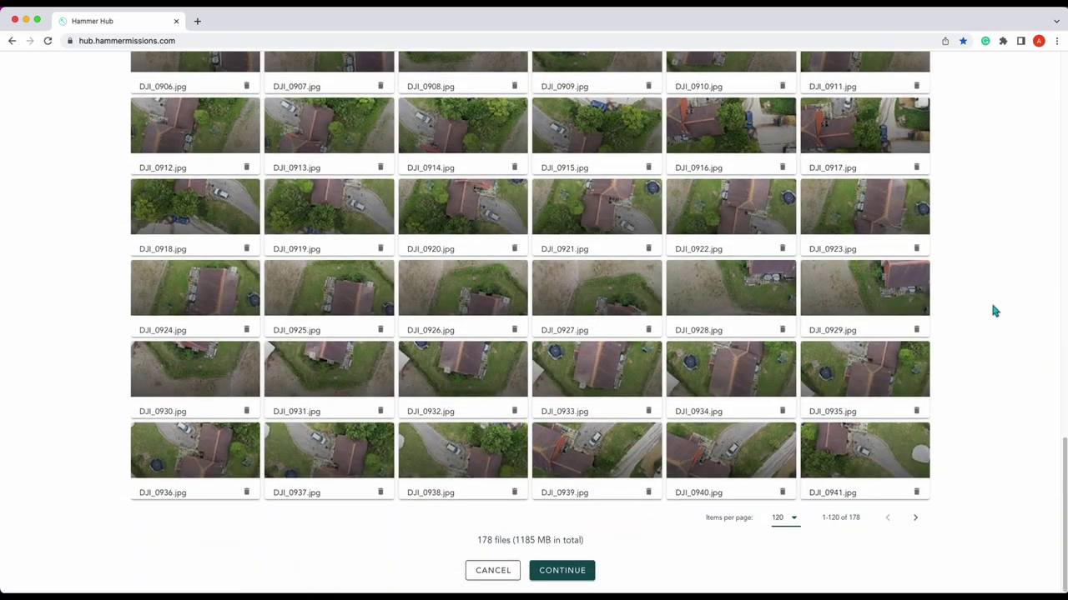
pyautogui.click(915, 519)
pyautogui.scroll(10, 818, 436)
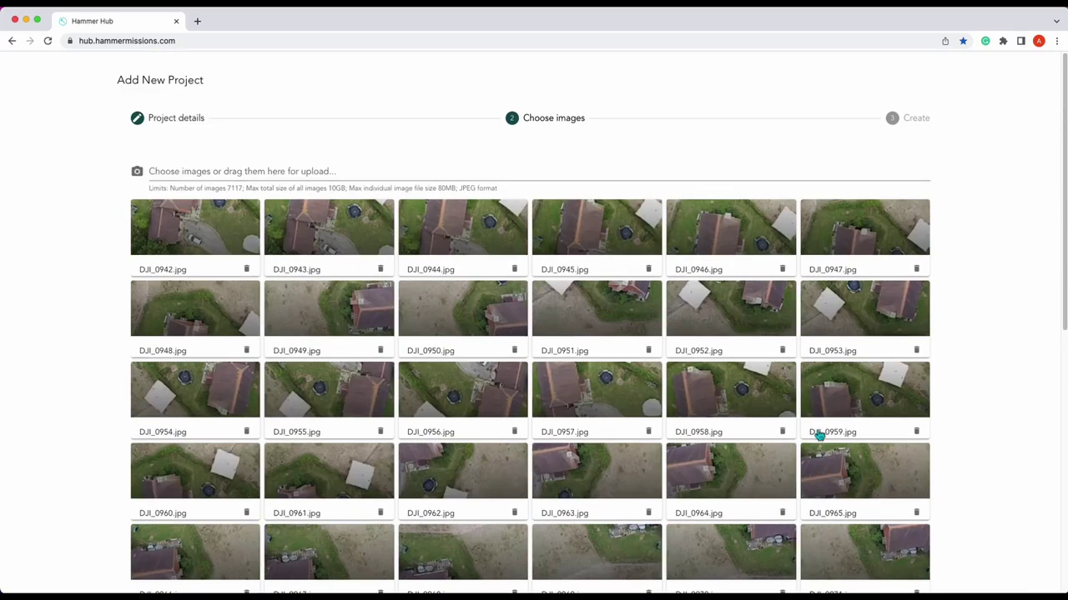
pyautogui.scroll(-10, 876, 473)
pyautogui.click(887, 518)
pyautogui.scroll(10, 887, 521)
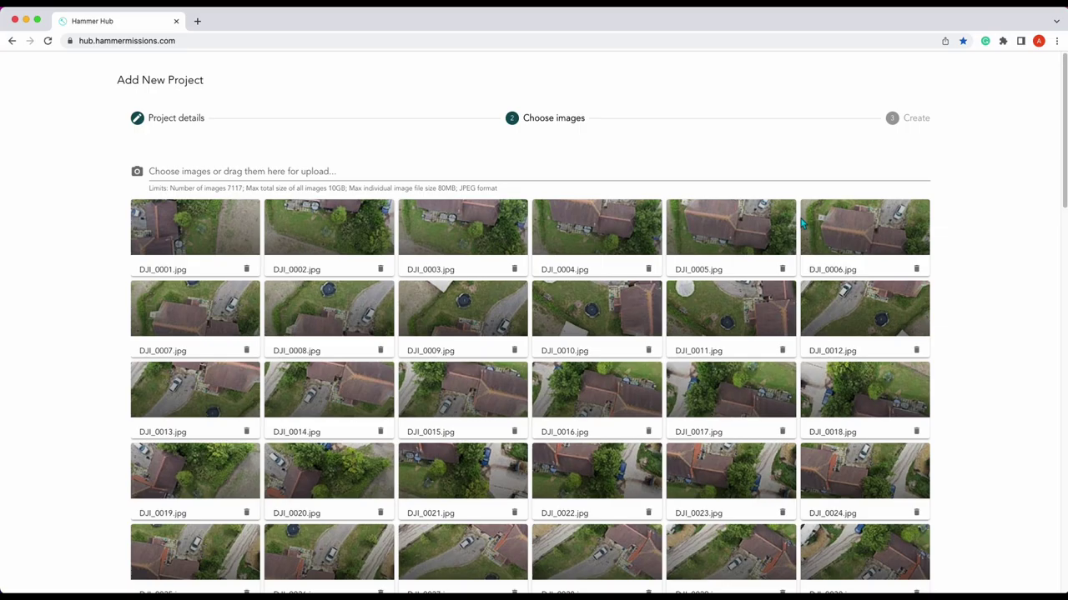
# - Accept the chosen images and create The Cottage project
pyautogui.scroll(-20, 61, 175)
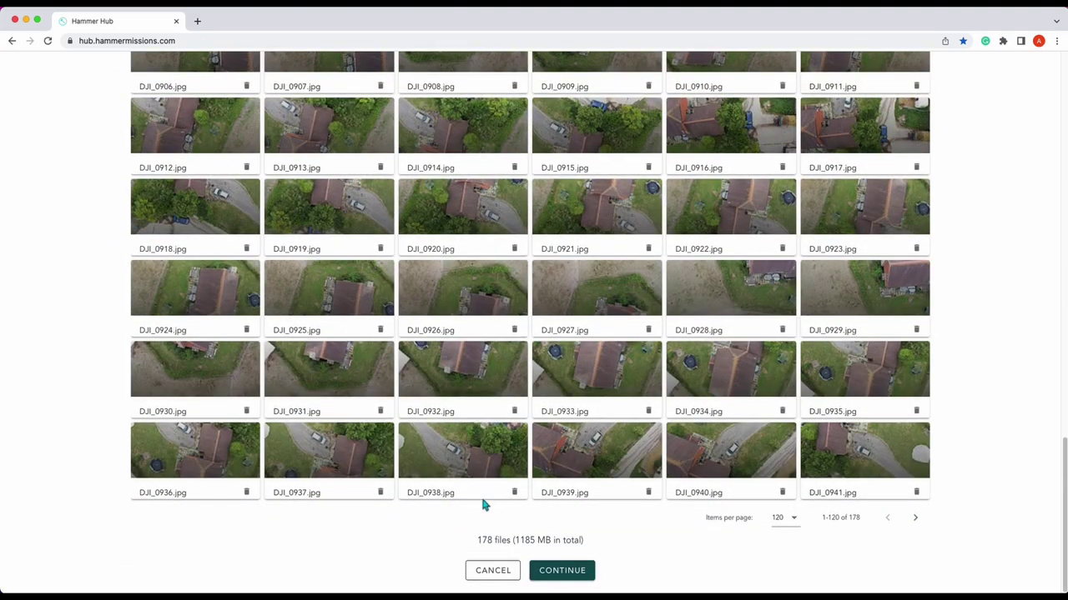
pyautogui.click(572, 575)
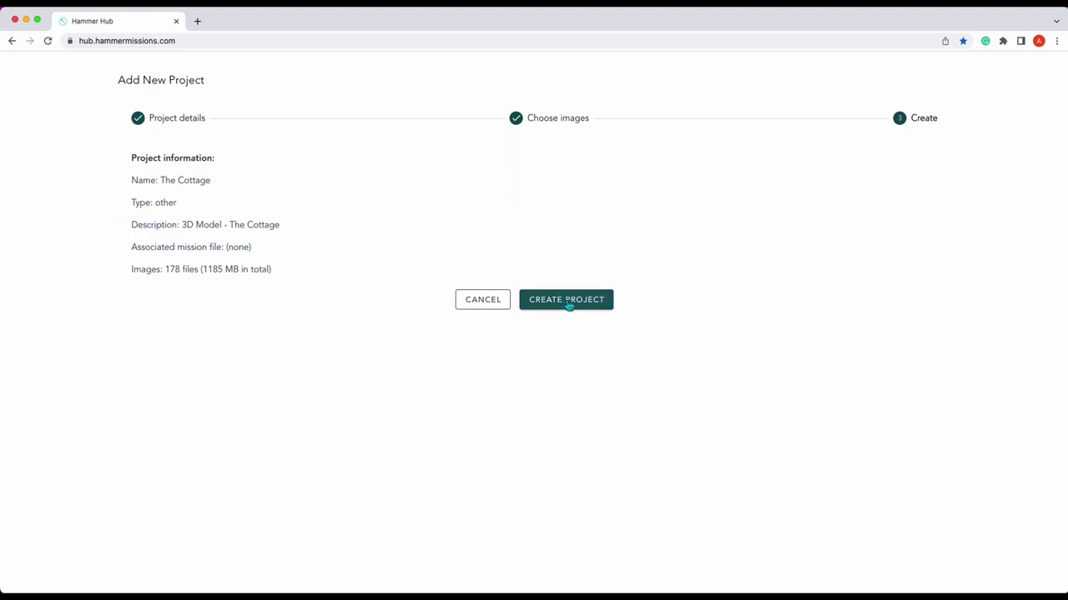
pyautogui.click(567, 302)
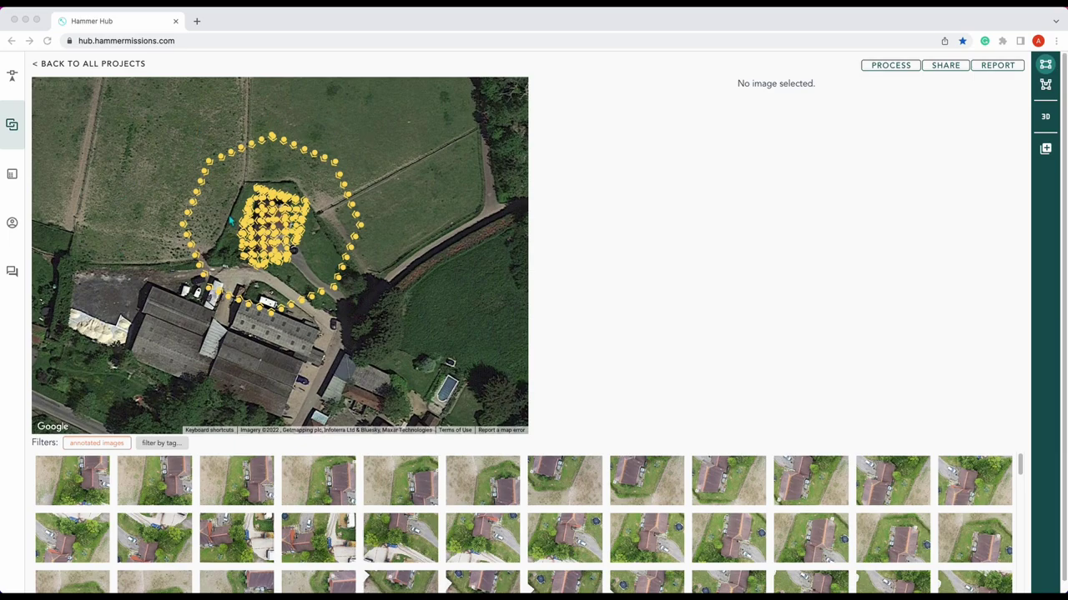
# - Process the project's images to generate a 3D model of the cottage
pyautogui.scroll(3, 268, 279)
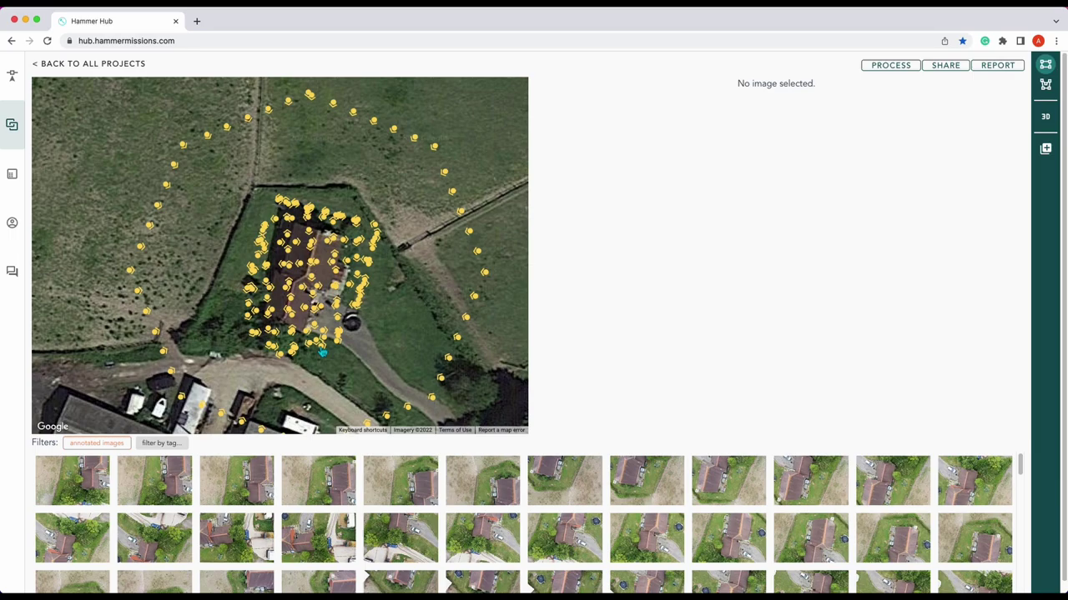
pyautogui.scroll(-2, 364, 285)
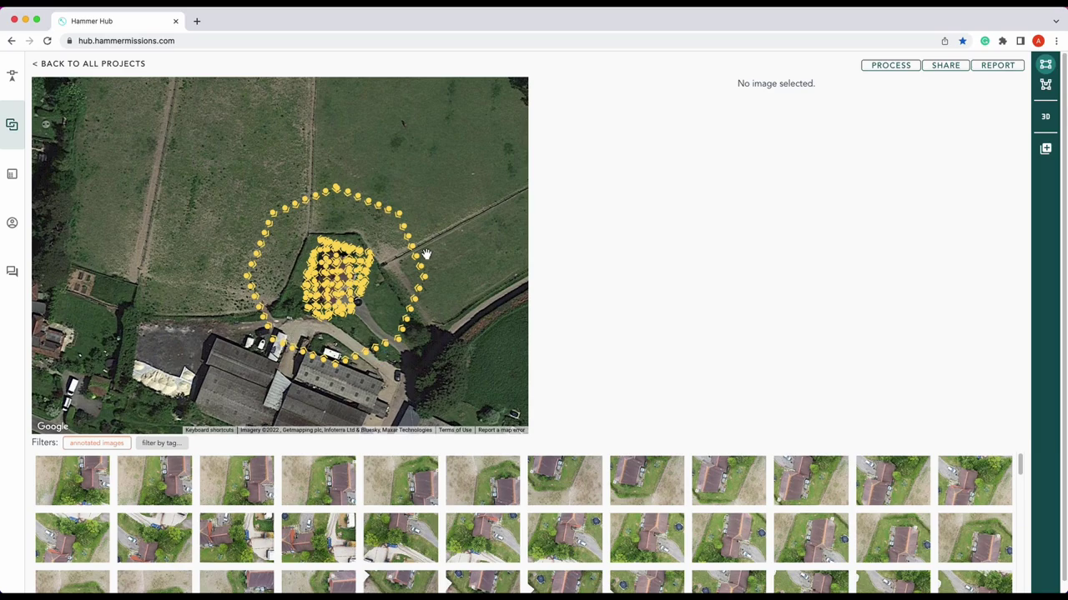
pyautogui.scroll(2, 362, 306)
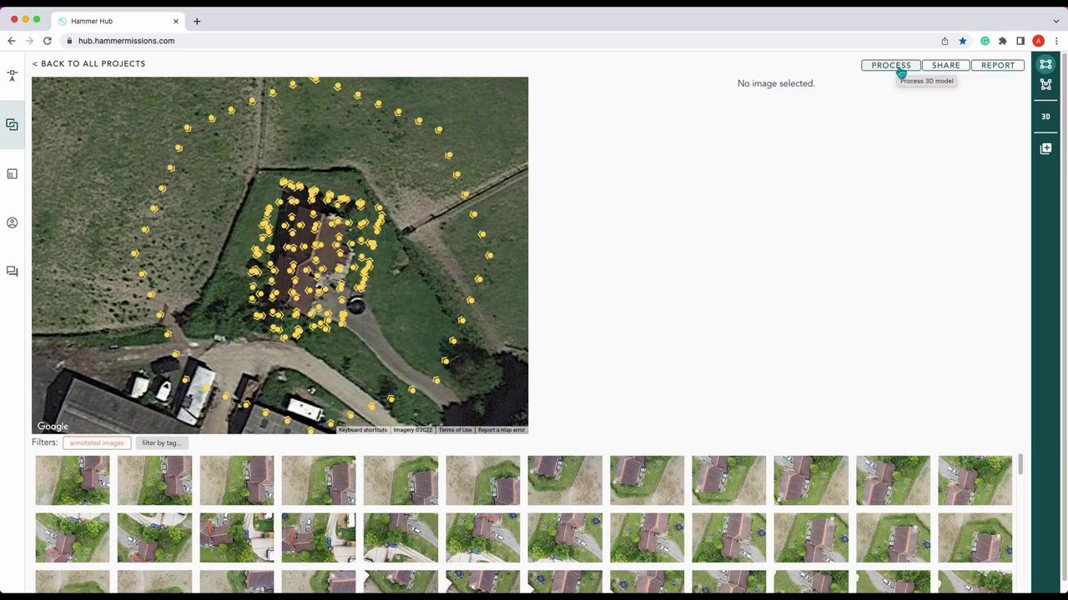
pyautogui.click(892, 67)
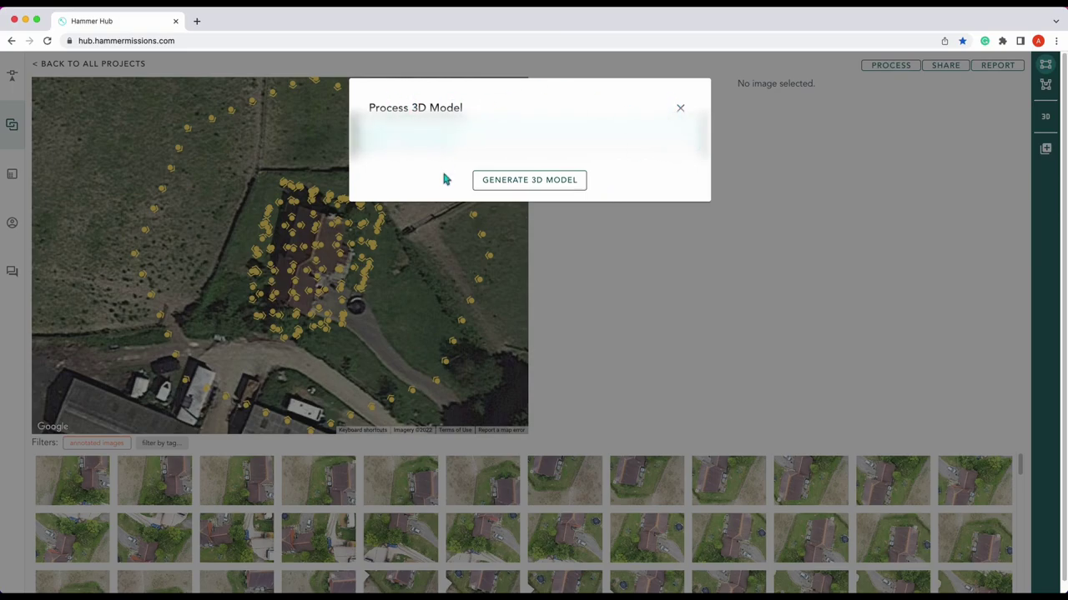
pyautogui.click(530, 186)
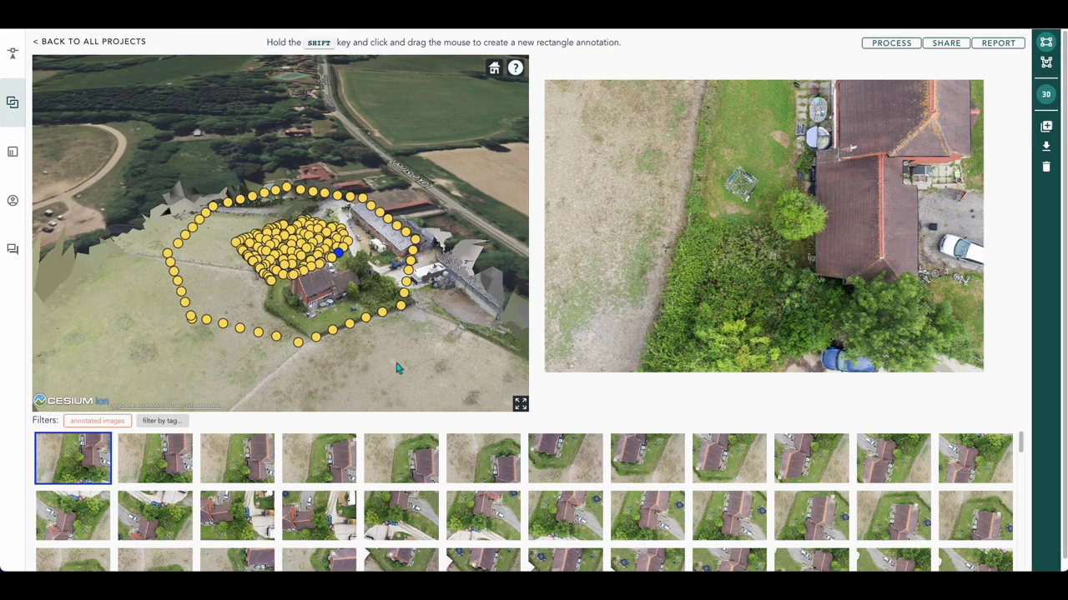
# - Open DJI_0109.jpg from its camera position beside the cottage and compare it with the 3D model from the same angle
pyautogui.moveTo(398, 364); pyautogui.dragTo(371, 357, button='middle')
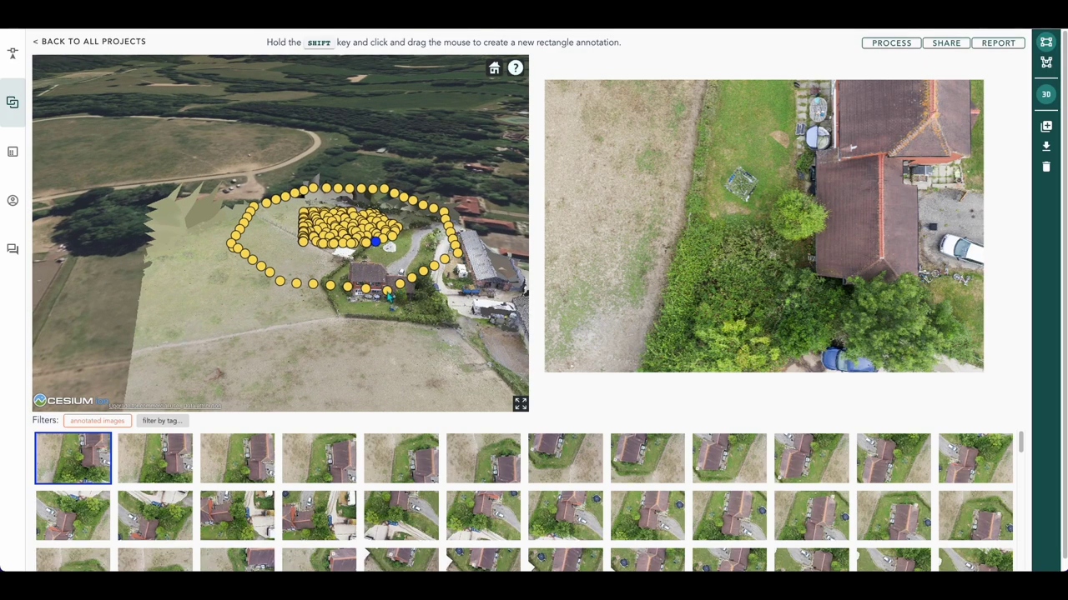
pyautogui.click(387, 292)
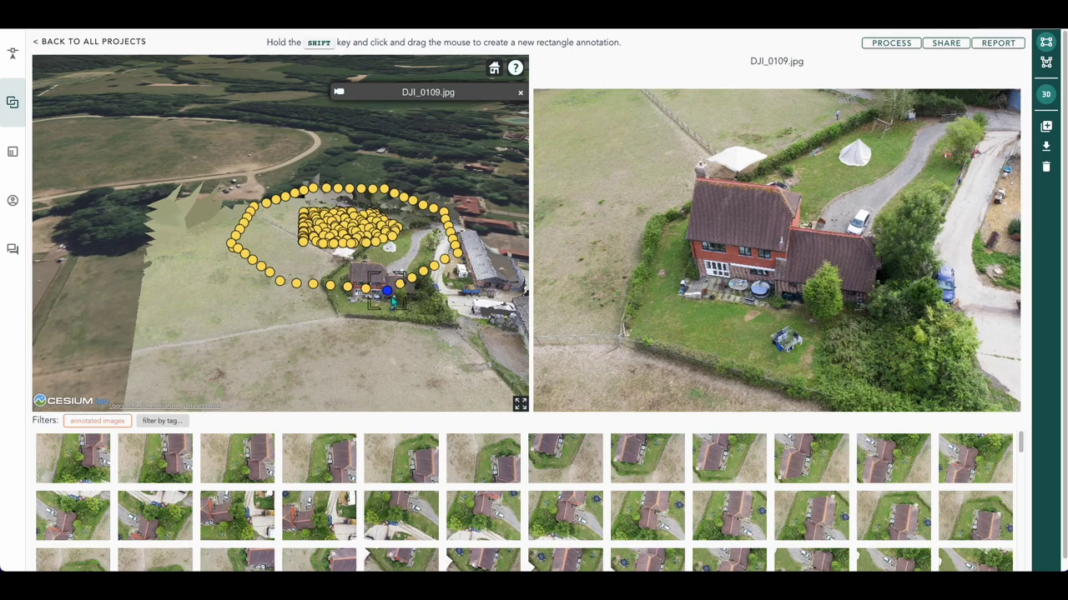
pyautogui.moveTo(678, 382)
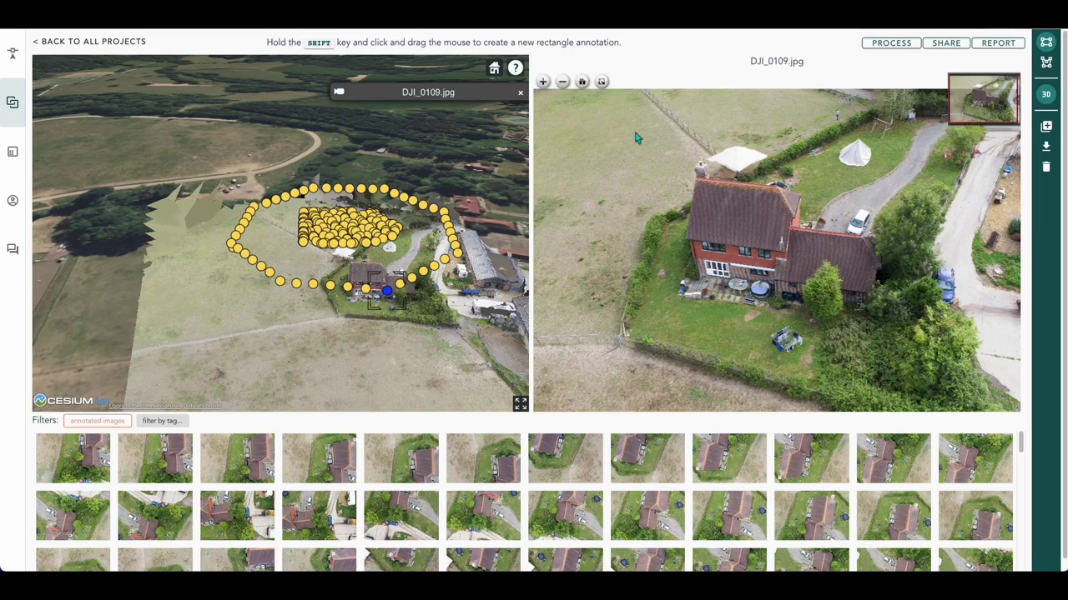
pyautogui.moveTo(470, 342); pyautogui.dragTo(289, 296)
pyautogui.click(290, 296)
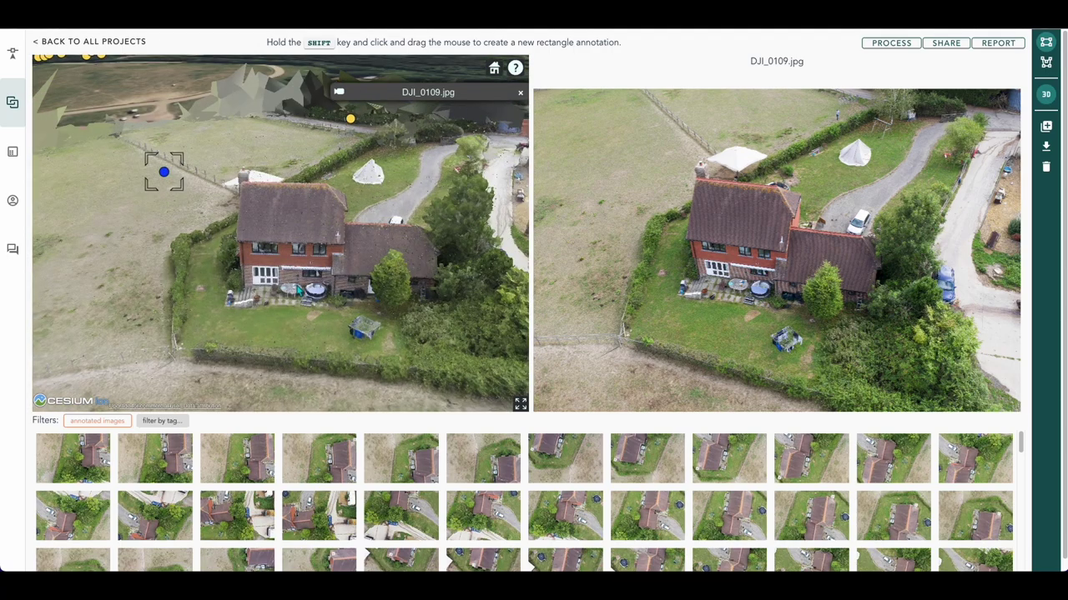
pyautogui.scroll(-5, 312, 277)
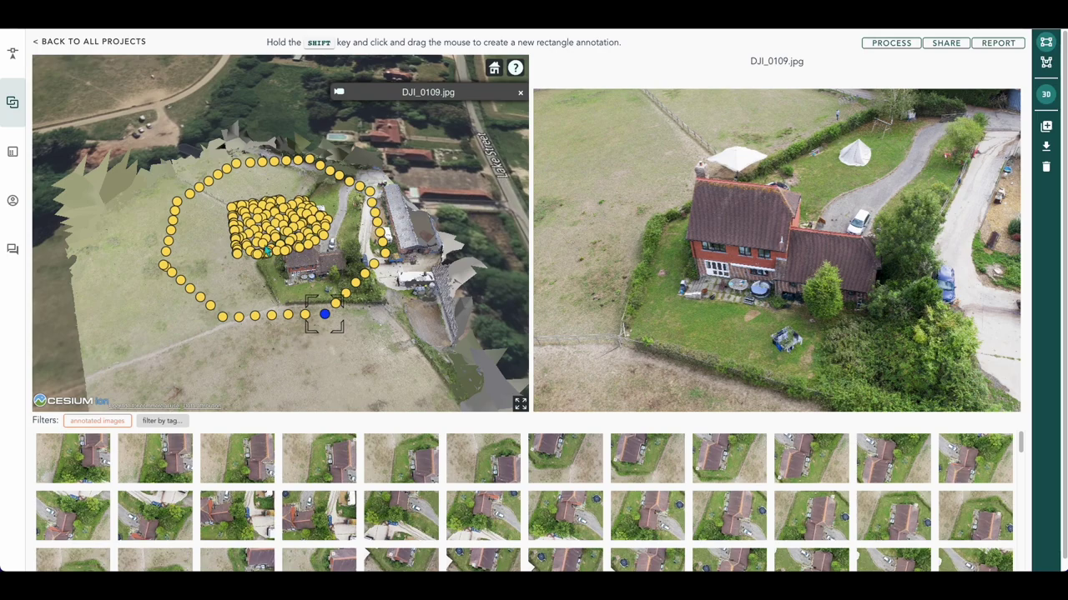
# - Open DJI_0982.jpg from the camera grid and examine the cottage's roof and brick walls up close in the 3D model
pyautogui.click(263, 244)
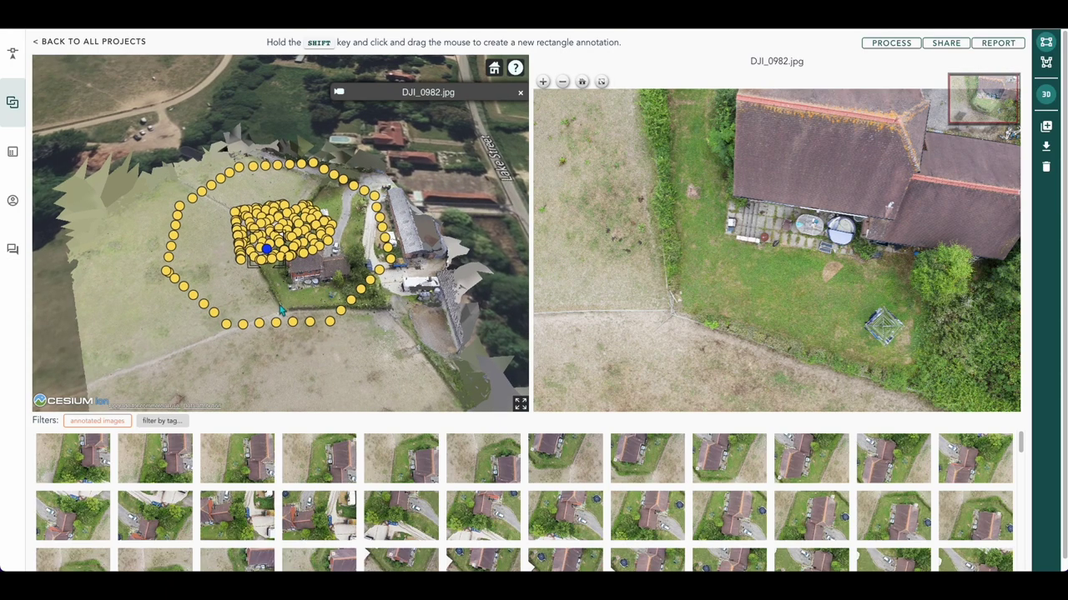
pyautogui.moveTo(327, 346); pyautogui.dragTo(264, 333, button='middle')
pyautogui.moveTo(184, 338); pyautogui.dragTo(265, 318, button='middle')
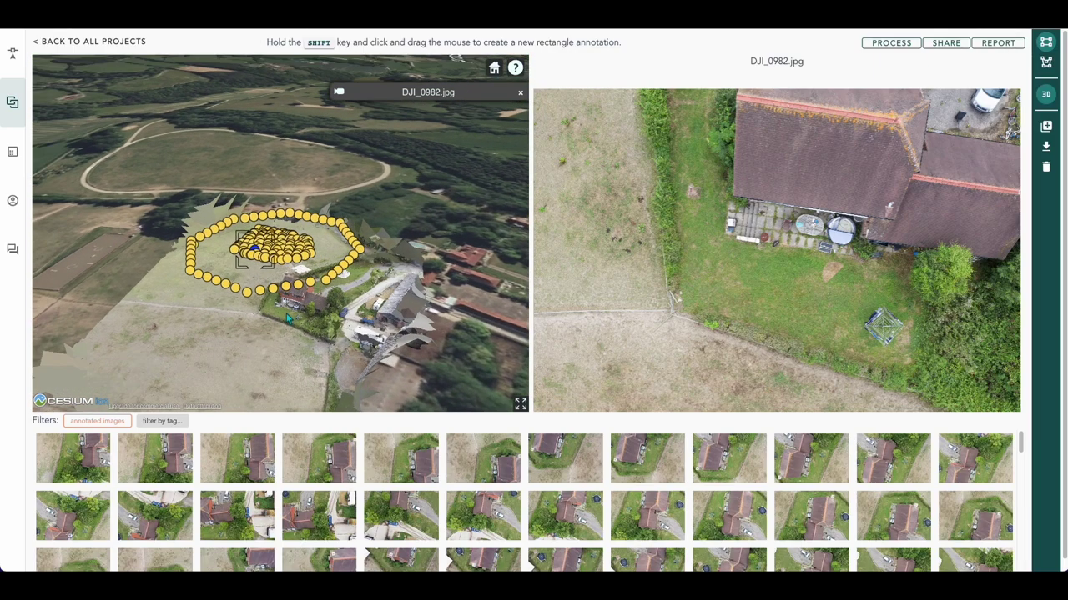
pyautogui.scroll(5, 291, 318)
pyautogui.scroll(5, 291, 317)
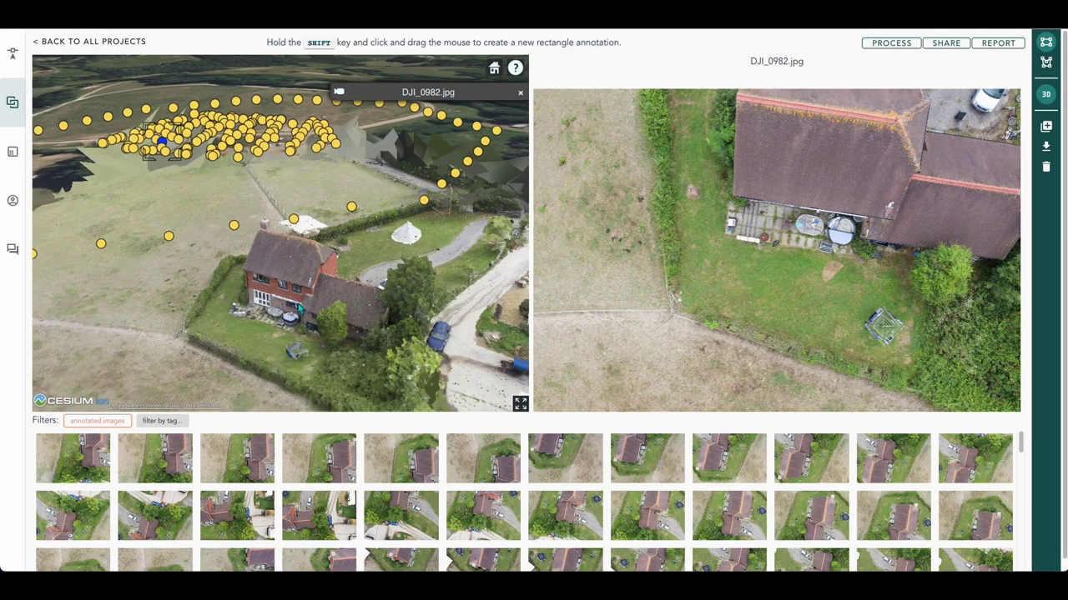
pyautogui.moveTo(242, 274); pyautogui.dragTo(273, 309)
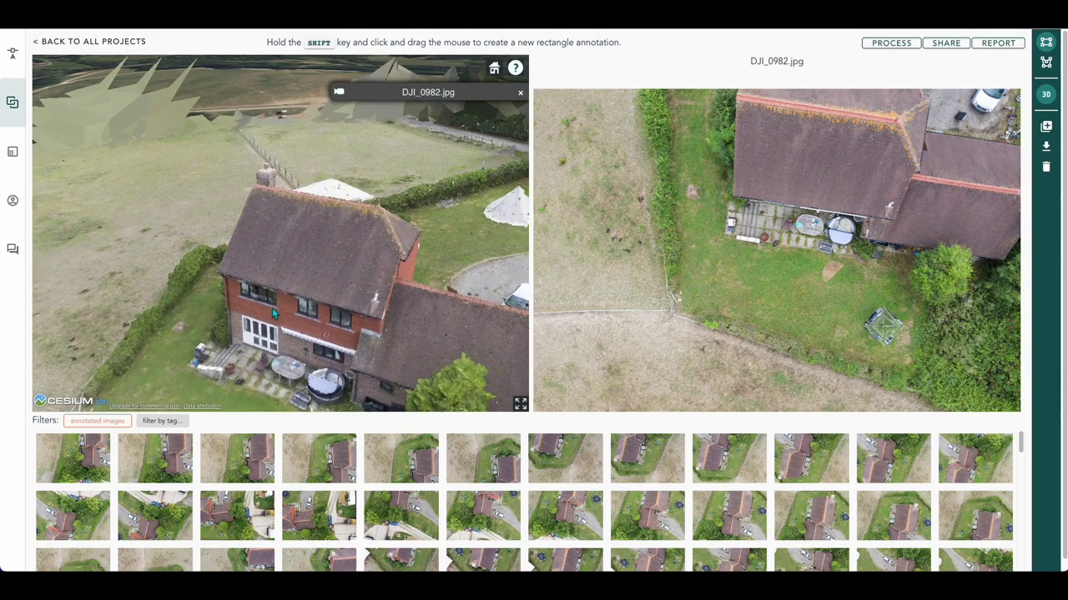
pyautogui.moveTo(352, 285); pyautogui.dragTo(346, 309)
pyautogui.scroll(5, 302, 277)
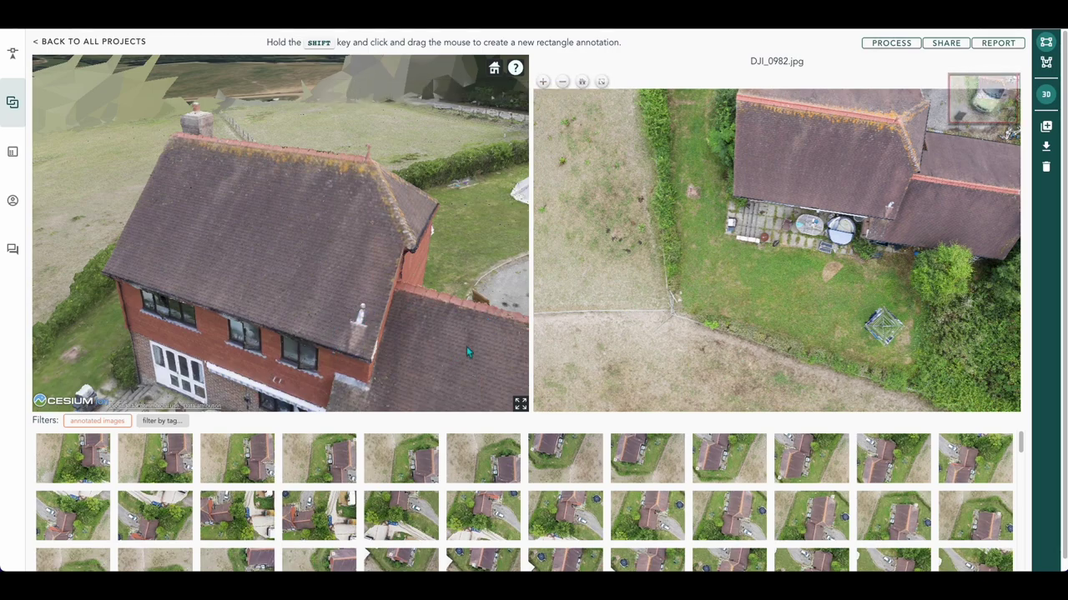
pyautogui.scroll(-5, 441, 284)
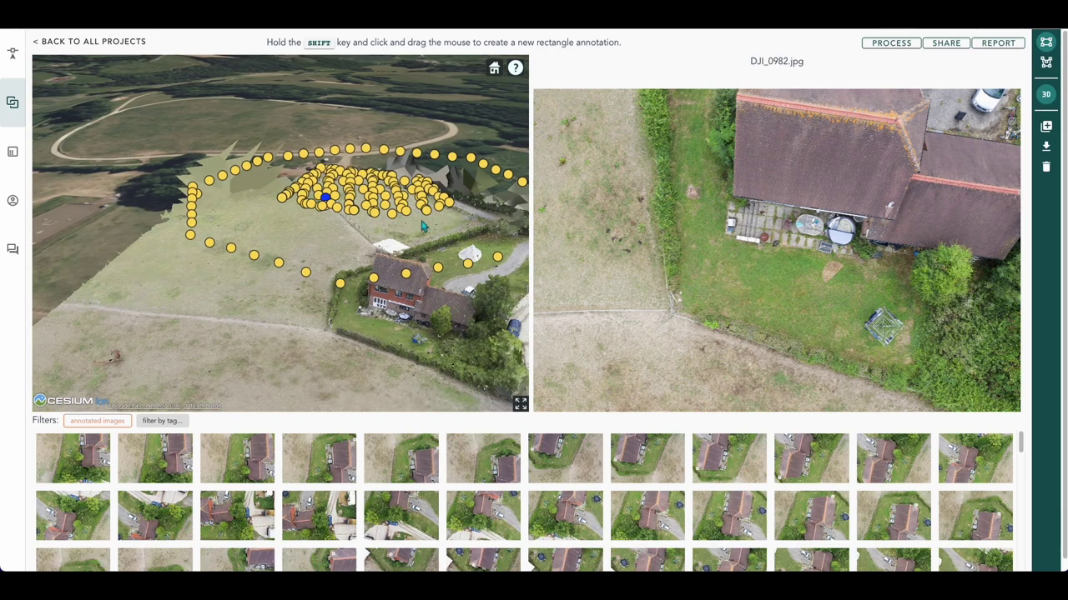
# - Open DJI_0107.jpg from its camera position and mark the white roof duct with a rectangle annotation commented "duct"
pyautogui.click(407, 275)
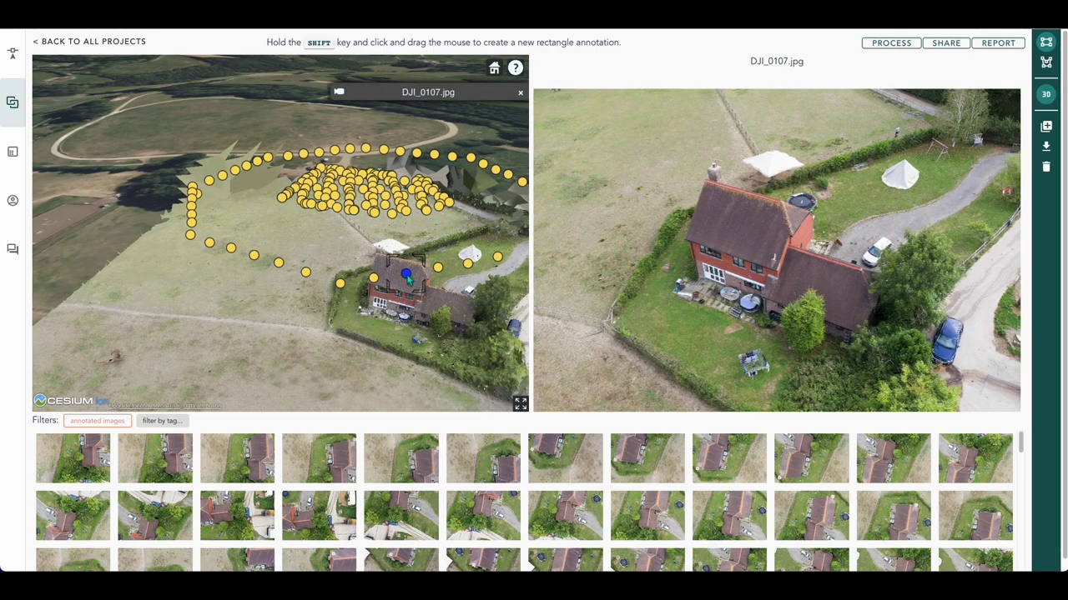
pyautogui.scroll(5, 782, 268)
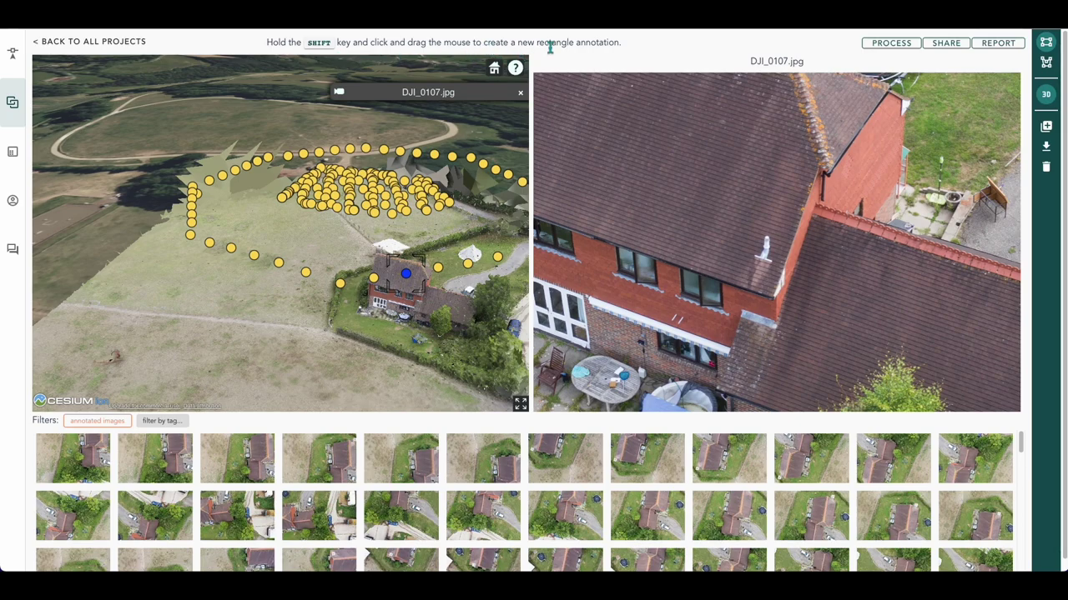
pyautogui.moveTo(734, 291)
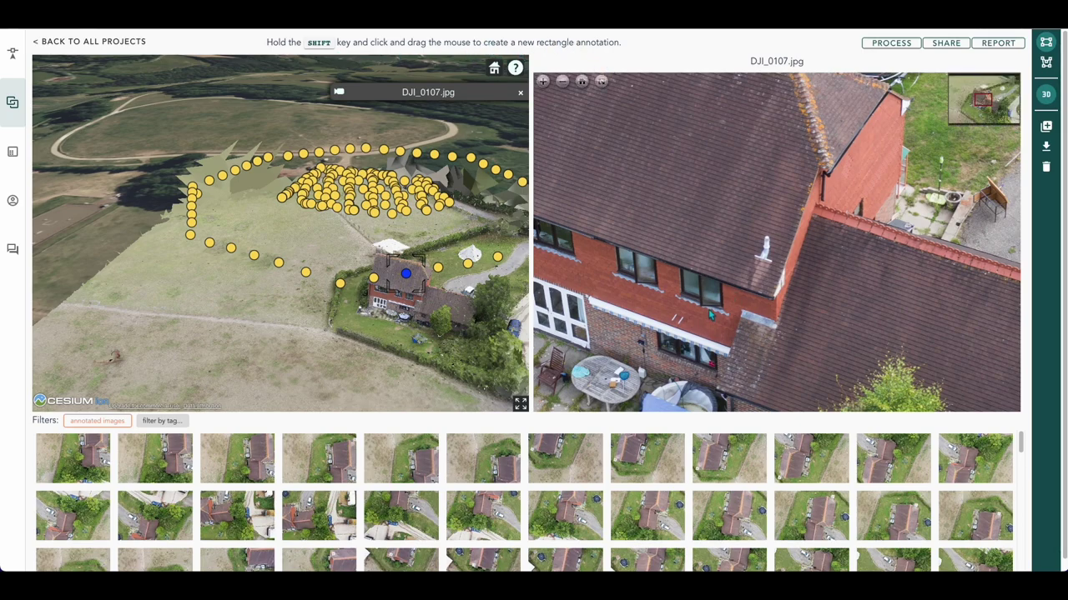
pyautogui.keyDown('shift'); pyautogui.moveTo(742, 227); pyautogui.dragTo(792, 280); pyautogui.keyUp('shift')
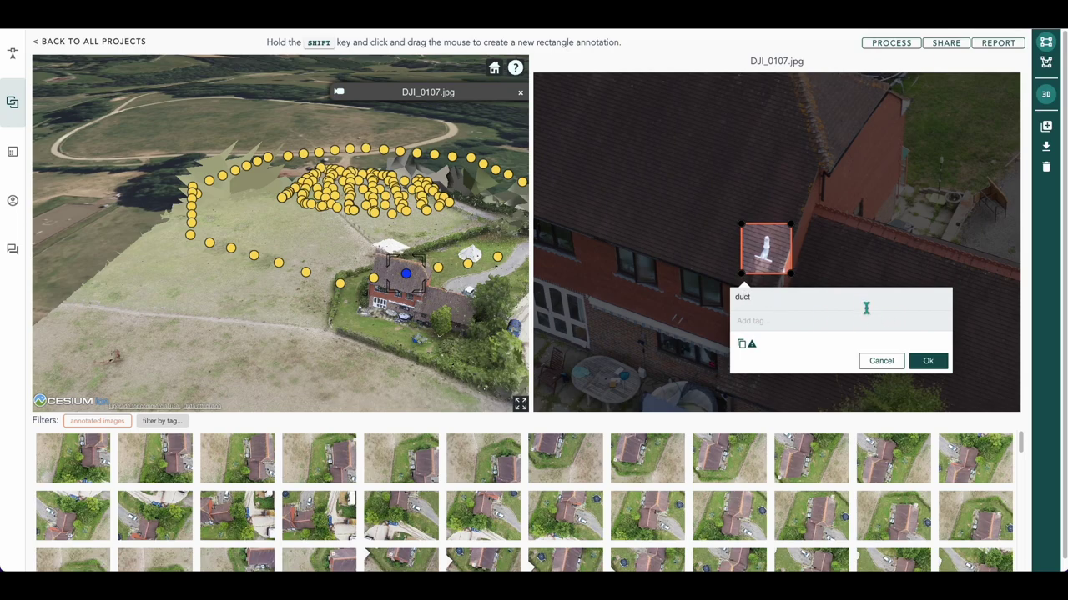
pyautogui.click(928, 361)
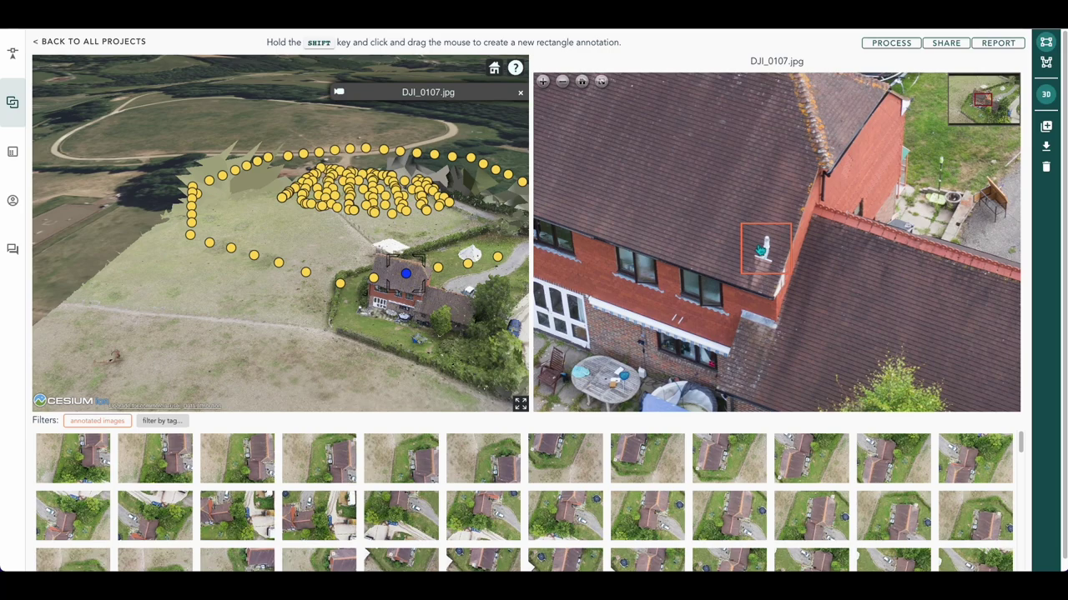
# - Reopen the "duct" annotation to check its details and review its placement on the cottage roof
pyautogui.click(760, 249)
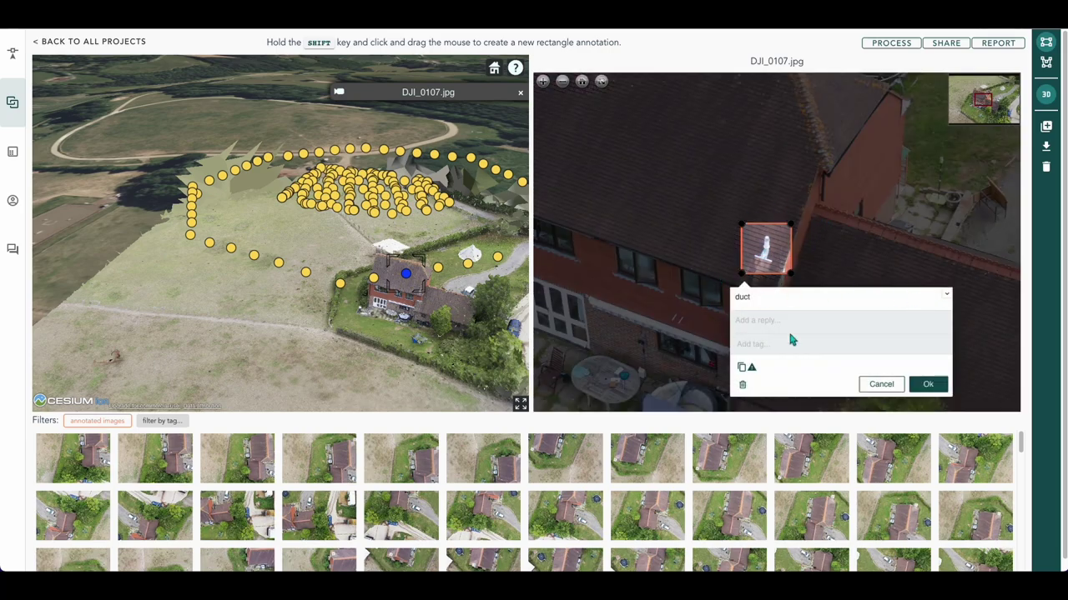
pyautogui.click(928, 385)
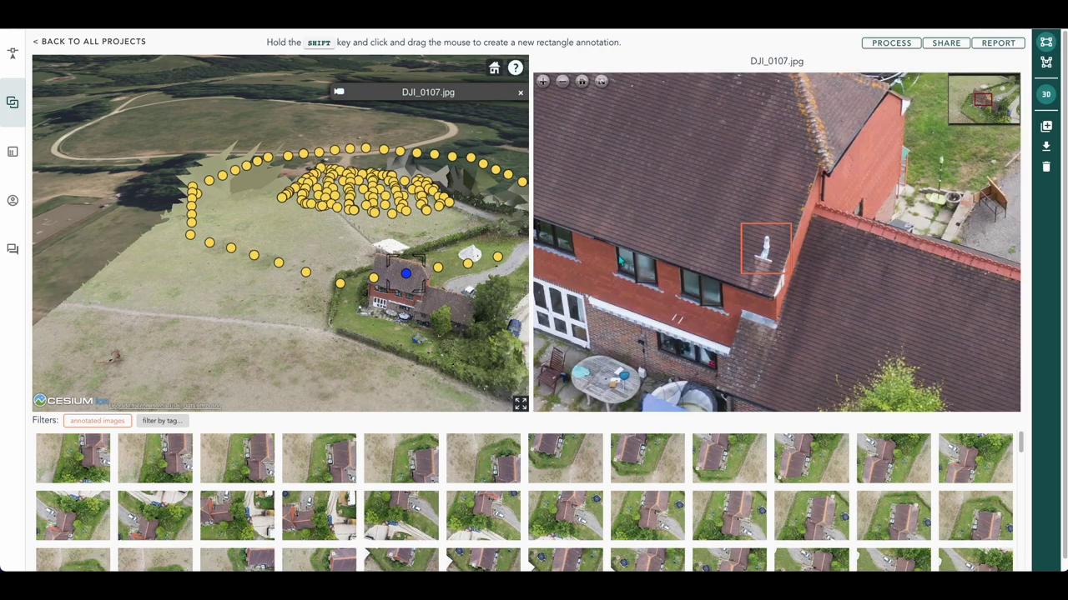
pyautogui.scroll(-5, 734, 275)
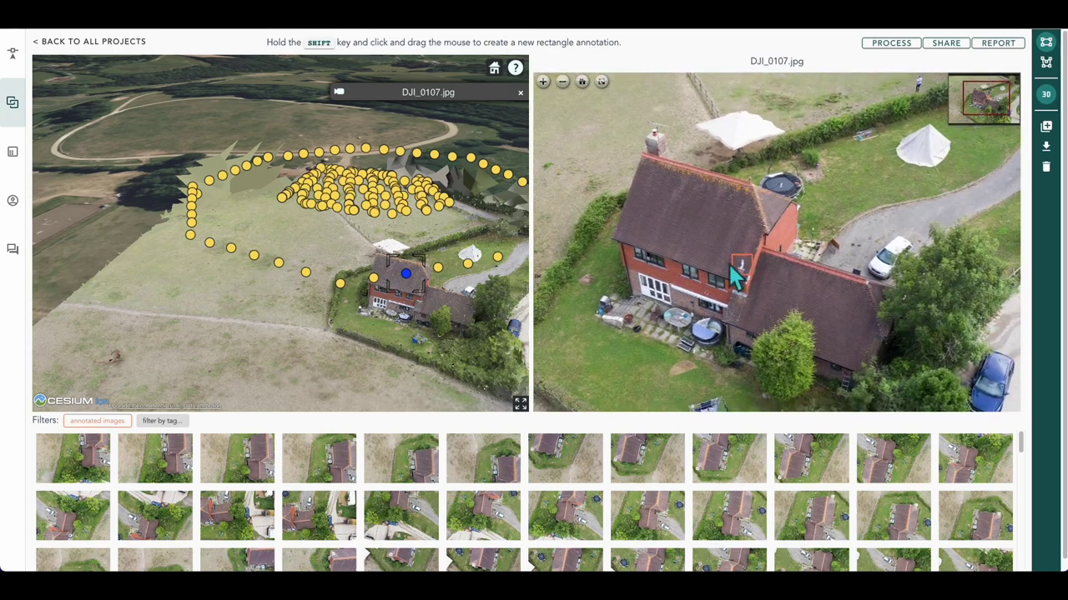
pyautogui.scroll(5, 734, 275)
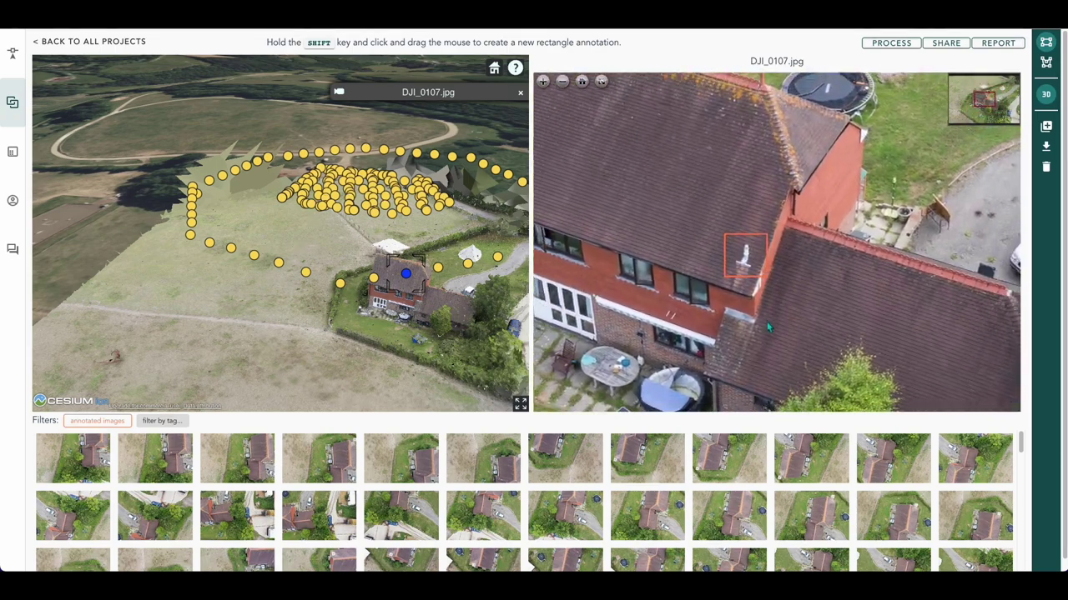
pyautogui.scroll(-5, 723, 261)
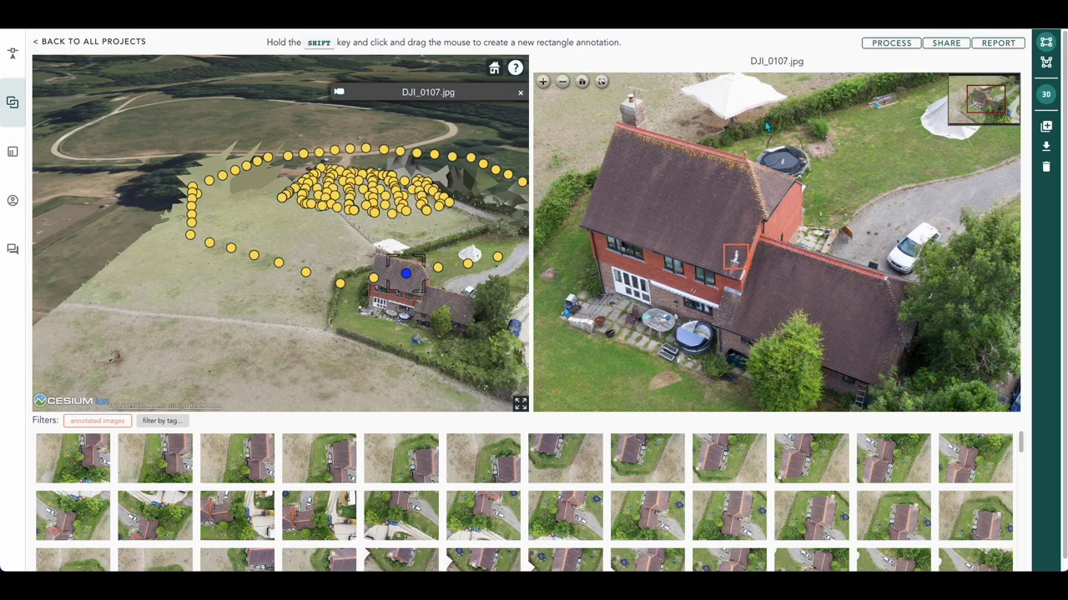
# - View the cottage project's sharing options and close them without sharing
pyautogui.click(946, 43)
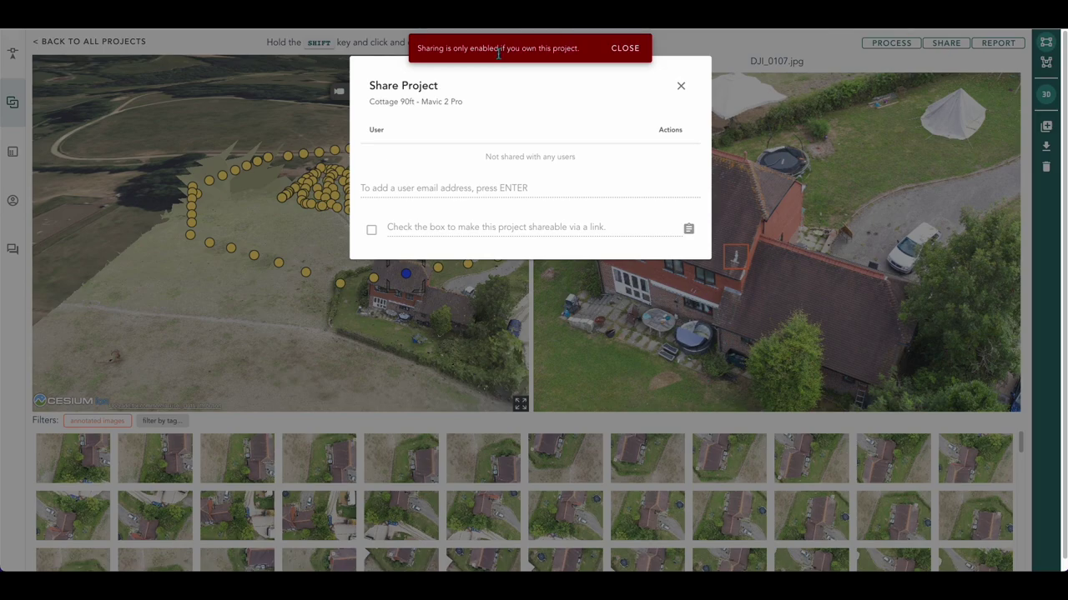
pyautogui.click(627, 48)
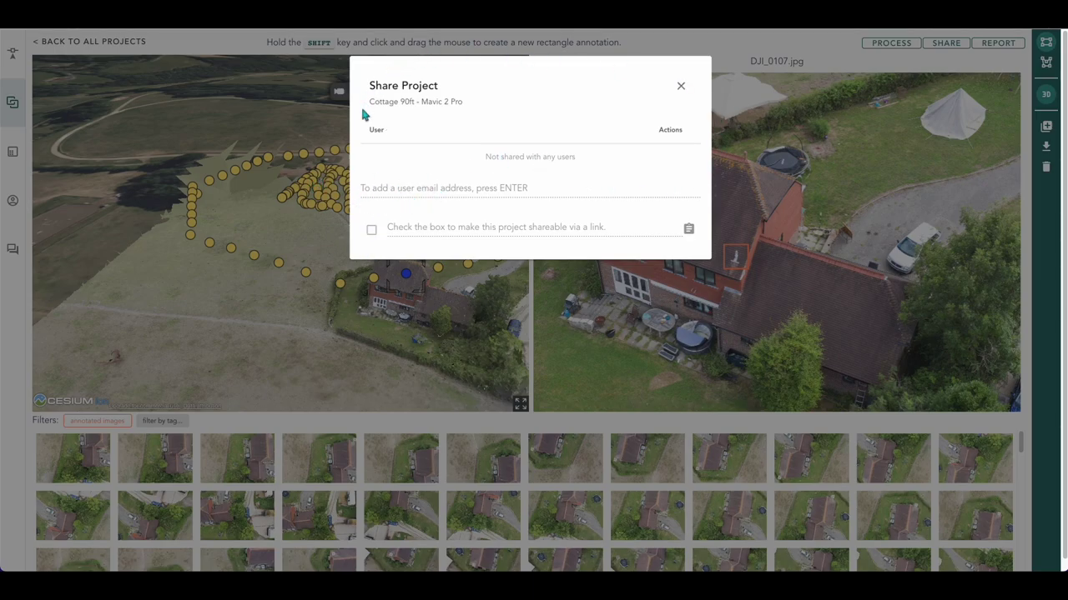
pyautogui.click(681, 87)
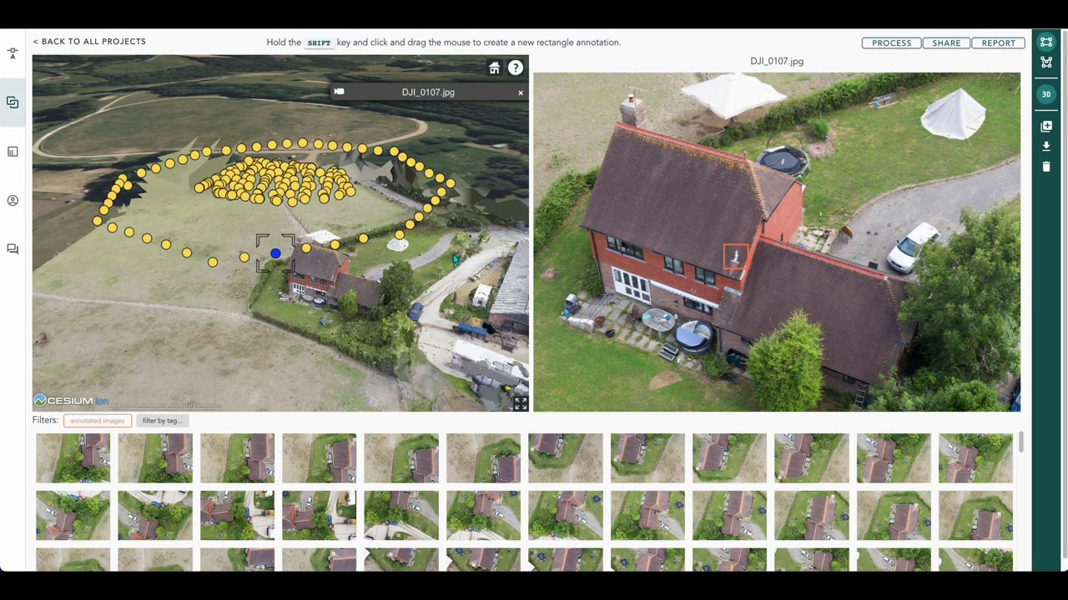
# - Open the Office Building project and examine its 3D model from close up, overhead and the opposite side
pyautogui.moveTo(664, 162)
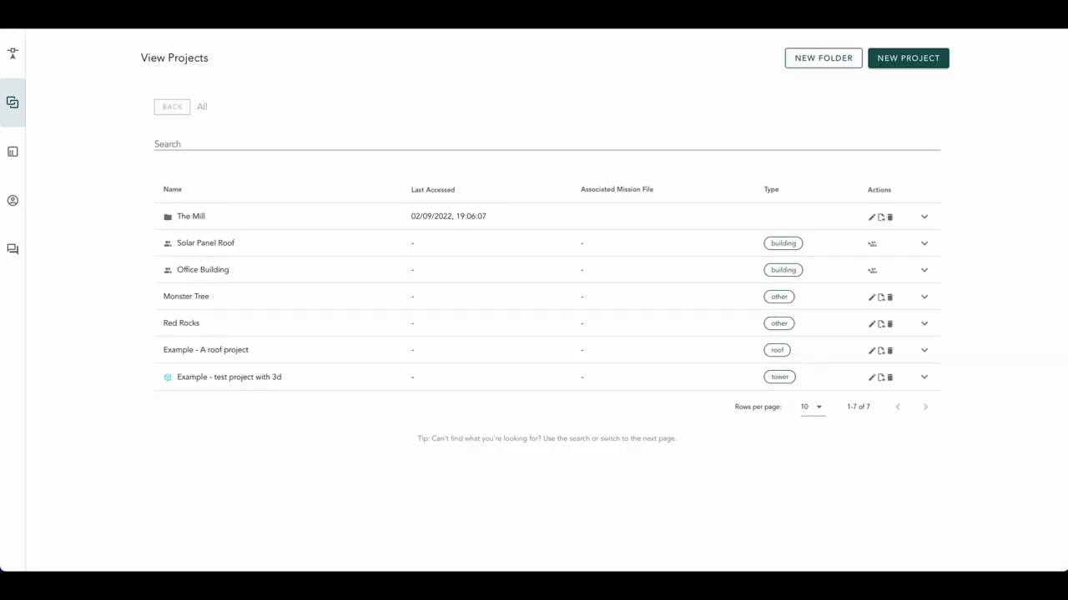
pyautogui.click(208, 275)
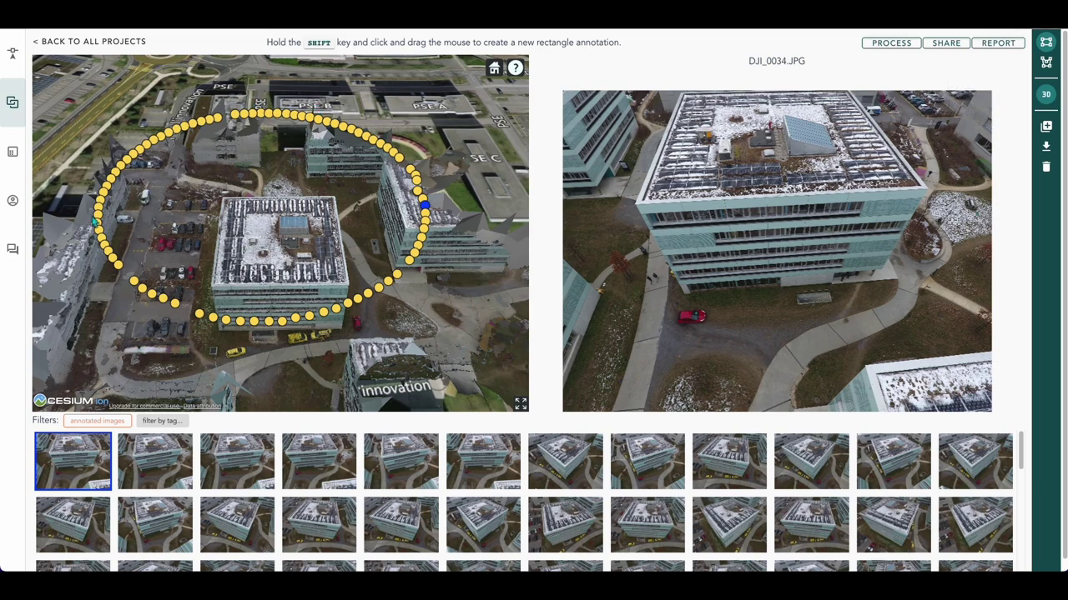
pyautogui.scroll(6, 321, 256)
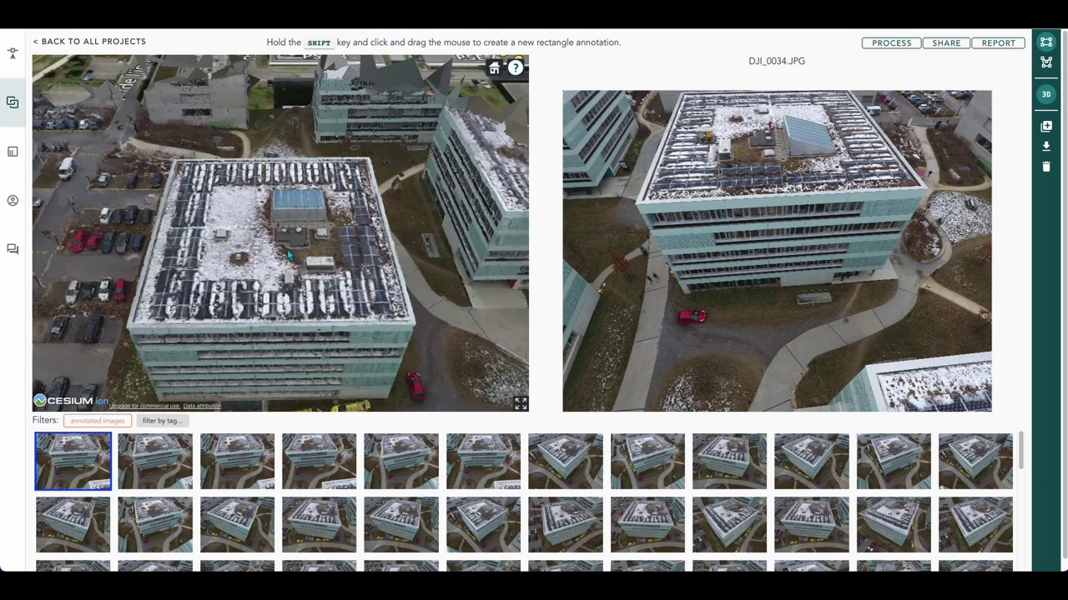
pyautogui.scroll(-6, 279, 255)
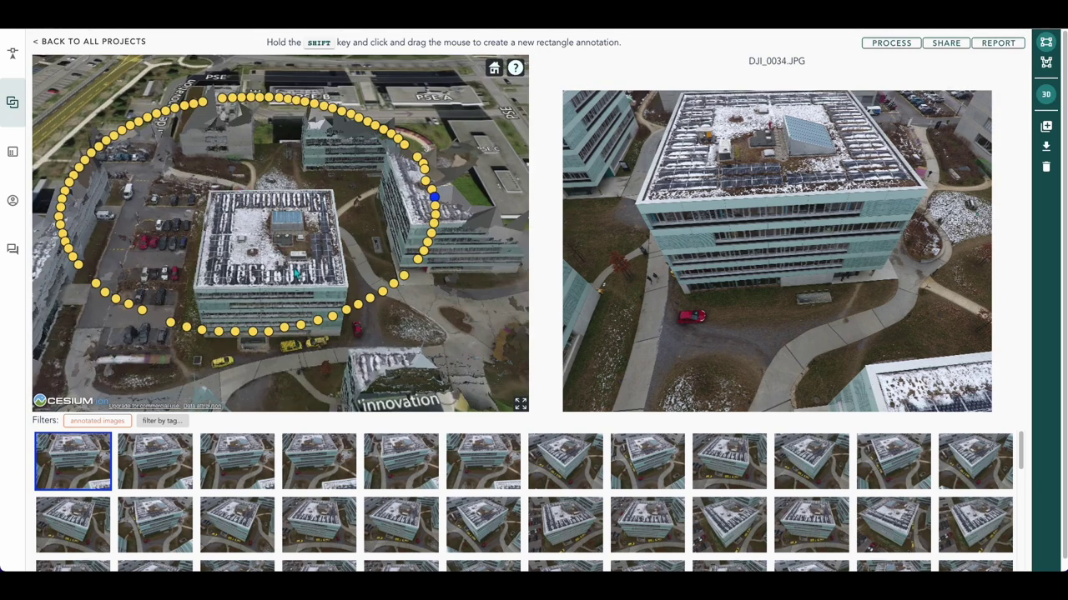
pyautogui.moveTo(329, 287); pyautogui.dragTo(295, 286)
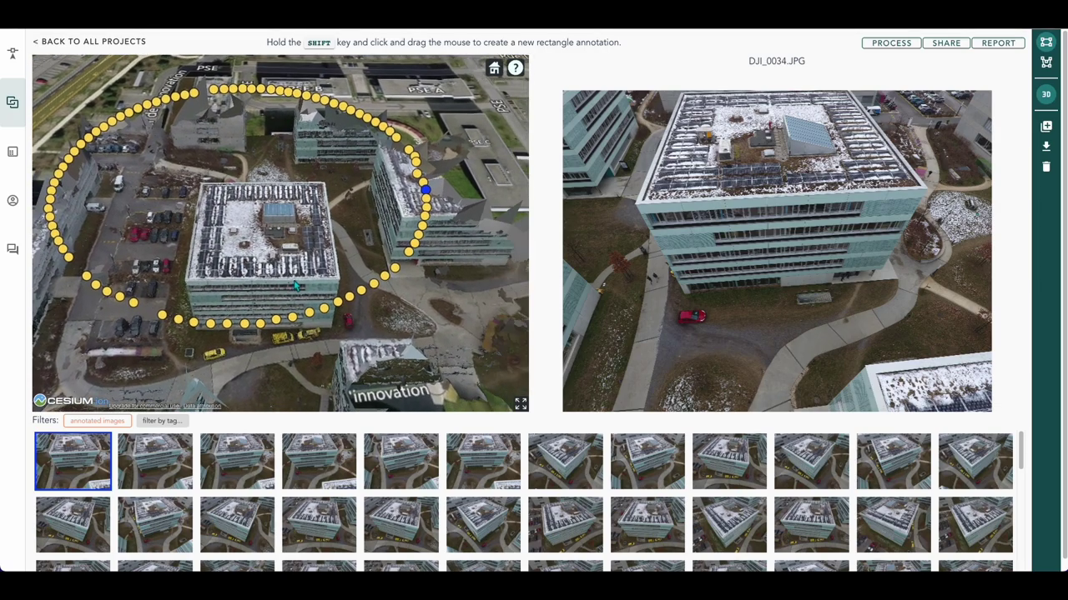
pyautogui.moveTo(294, 296); pyautogui.dragTo(329, 282, button='middle')
pyautogui.scroll(3, 330, 281)
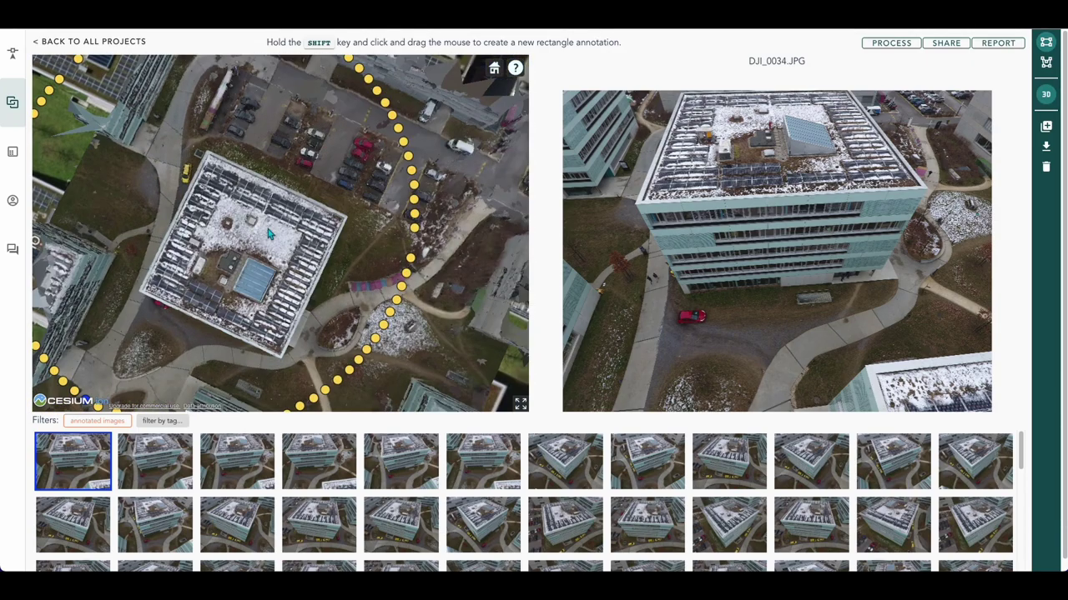
pyautogui.scroll(-4, 283, 233)
pyautogui.scroll(1, 276, 213)
pyautogui.moveTo(276, 213); pyautogui.dragTo(267, 302, button='middle')
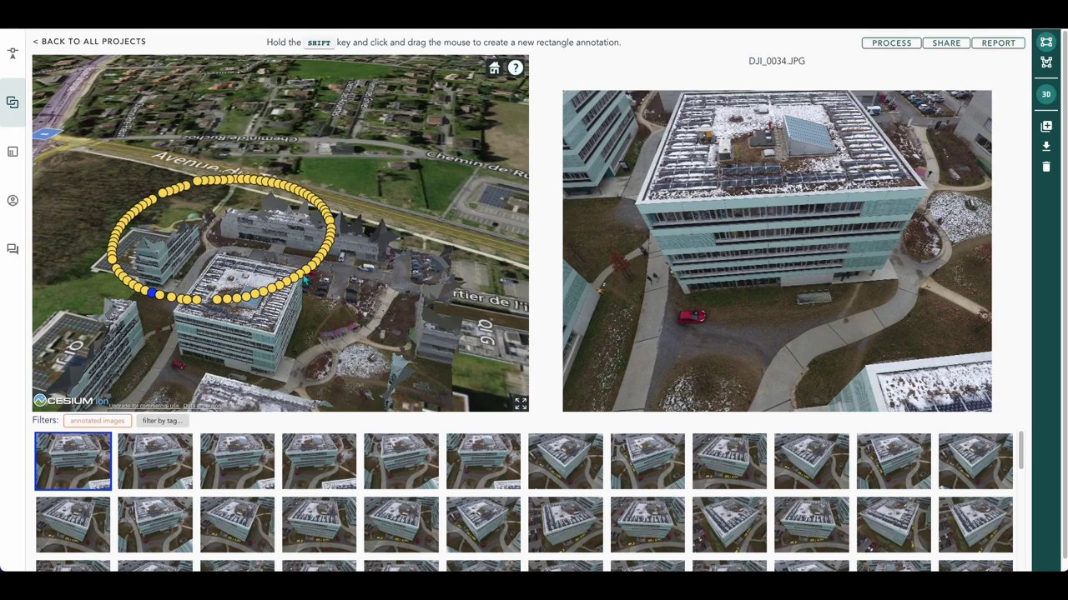
# - Open the Office Building photos DJI_0103.JPG, DJI_0083.JPG and DJI_0064.JPG from their camera positions around the 3D model
pyautogui.click(299, 276)
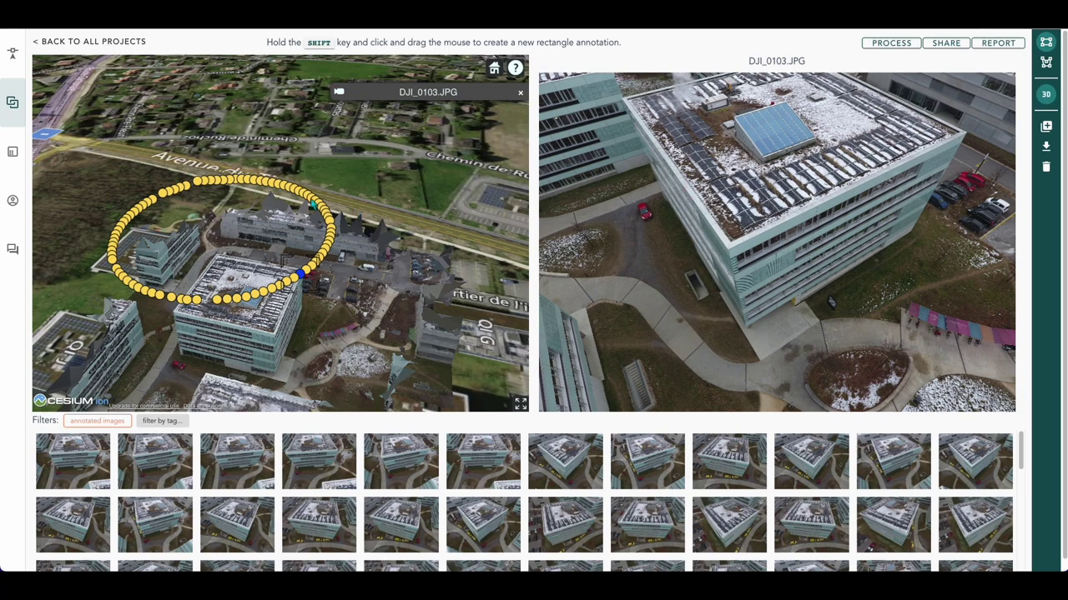
pyautogui.click(308, 200)
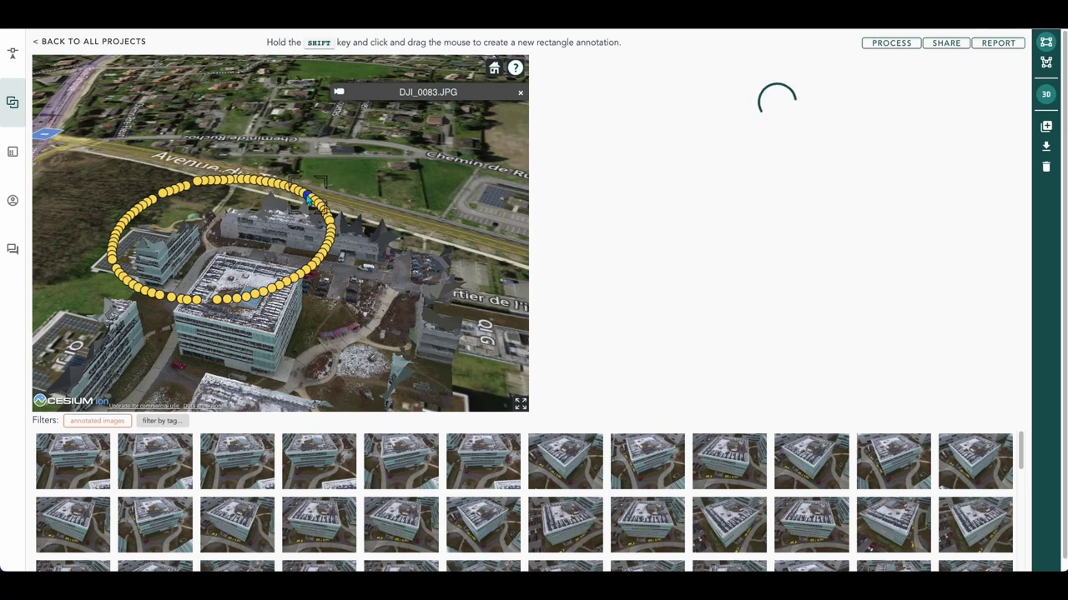
pyautogui.click(198, 181)
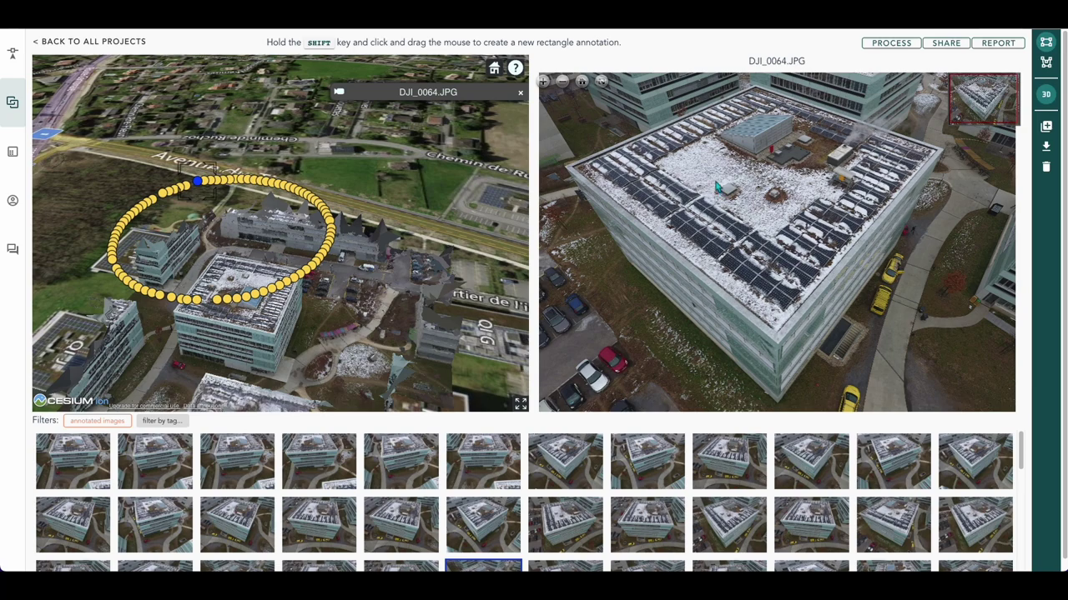
# - Try a rectangle annotation around the small box on the snowy roof in DJI_0064.JPG and discard it
pyautogui.moveTo(716, 185)
pyautogui.keyDown('shift'); pyautogui.mouseDown()
pyautogui.moveTo(724, 202)
pyautogui.moveTo(741, 200)
pyautogui.mouseUp(); pyautogui.keyUp('shift')
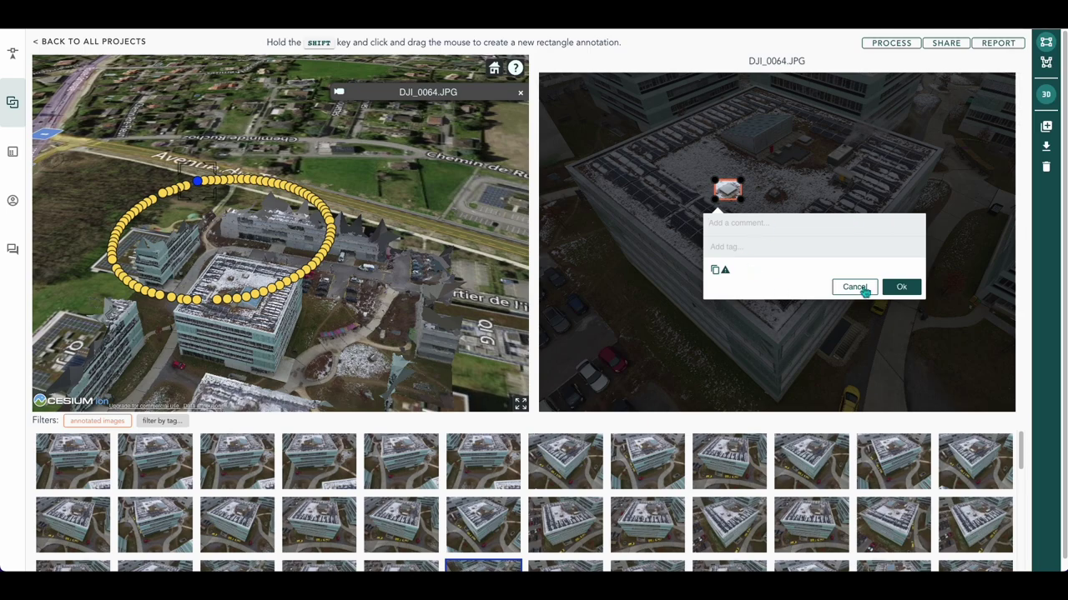
pyautogui.click(855, 287)
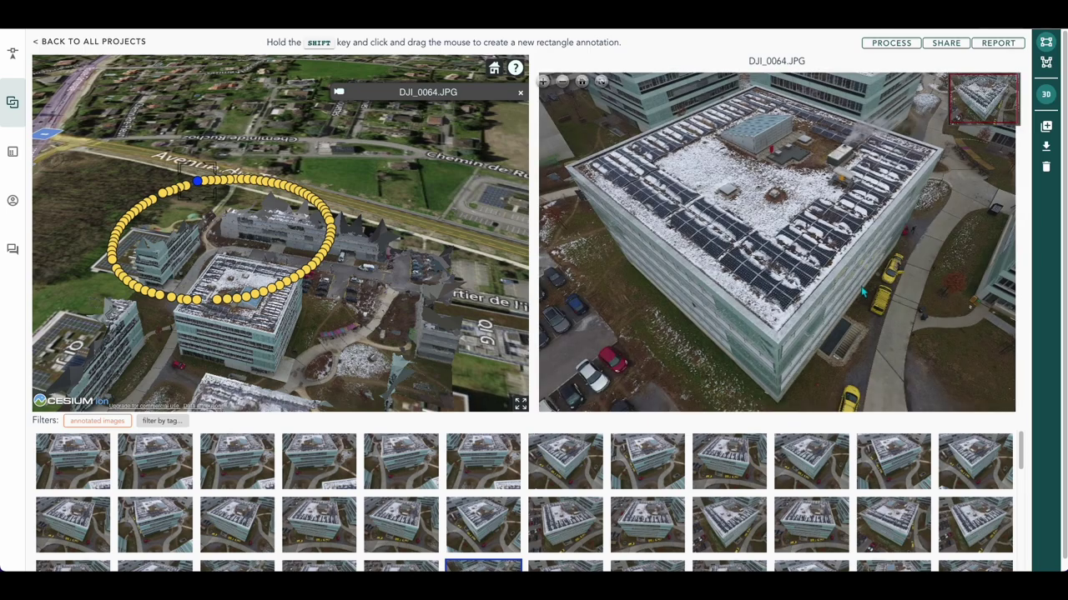
# - Return to the project list and reopen the Office Building project
pyautogui.click(85, 41)
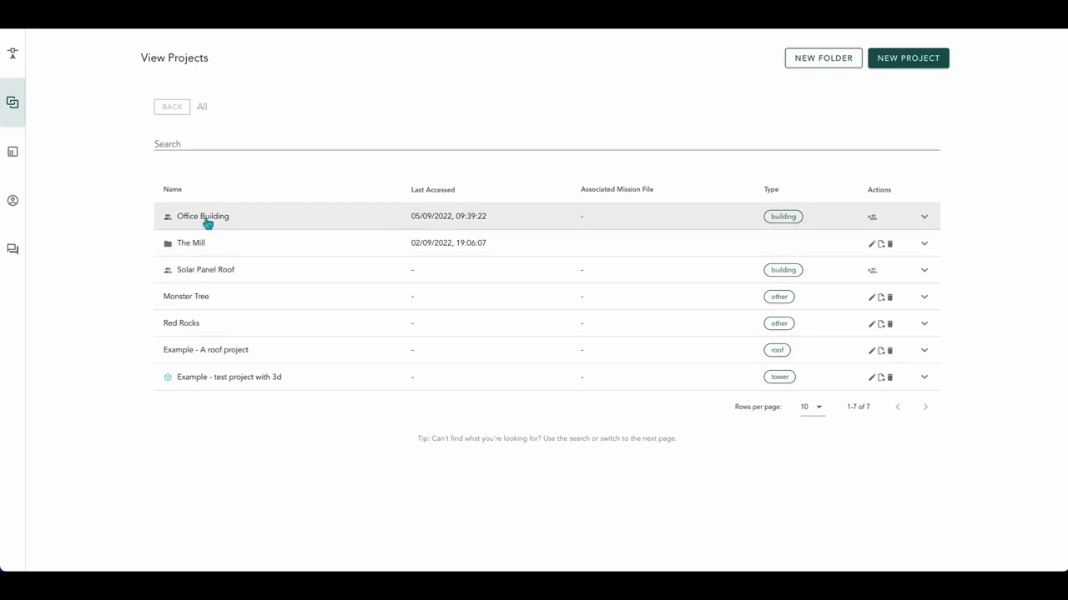
pyautogui.click(202, 218)
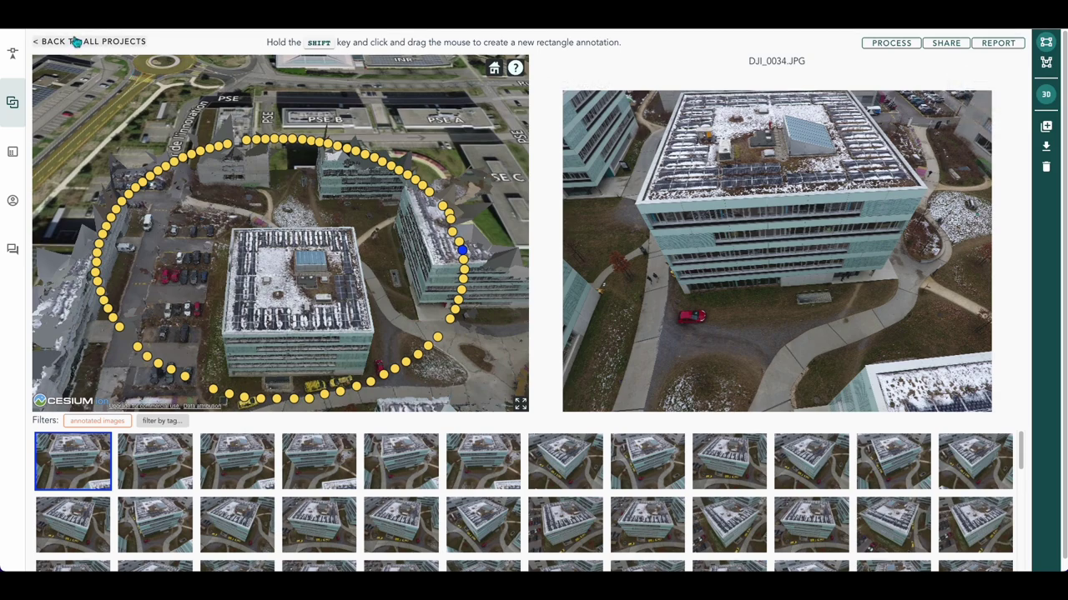
# - Open the Solar Panel Roof project and examine the building's 3D model from another side, with close views of its roof solar panels
pyautogui.click(77, 42)
pyautogui.click(230, 271)
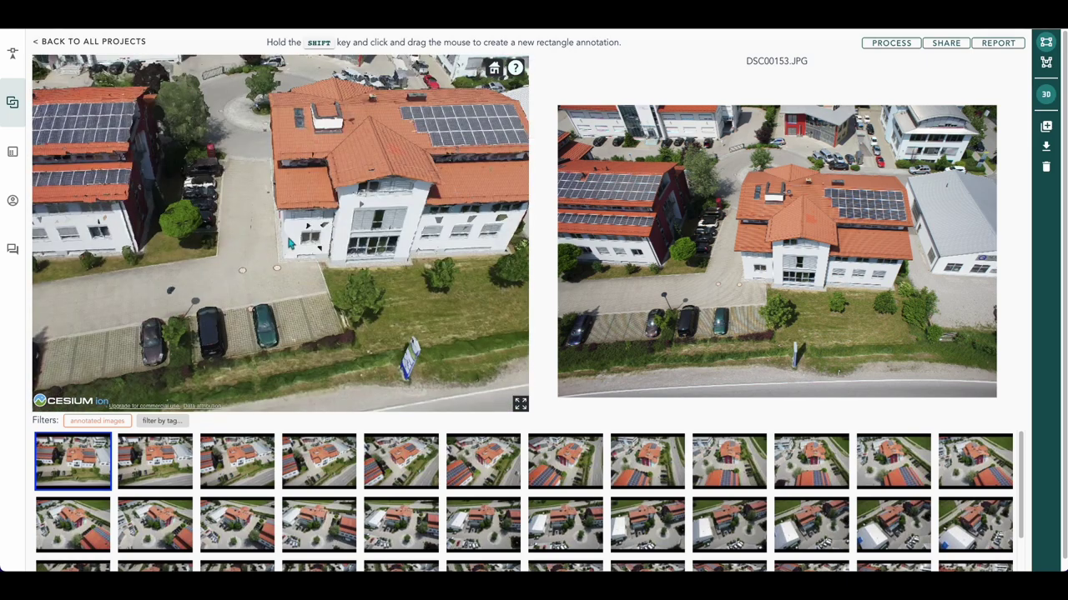
pyautogui.moveTo(315, 259); pyautogui.dragTo(165, 220)
pyautogui.scroll(5, 272, 253)
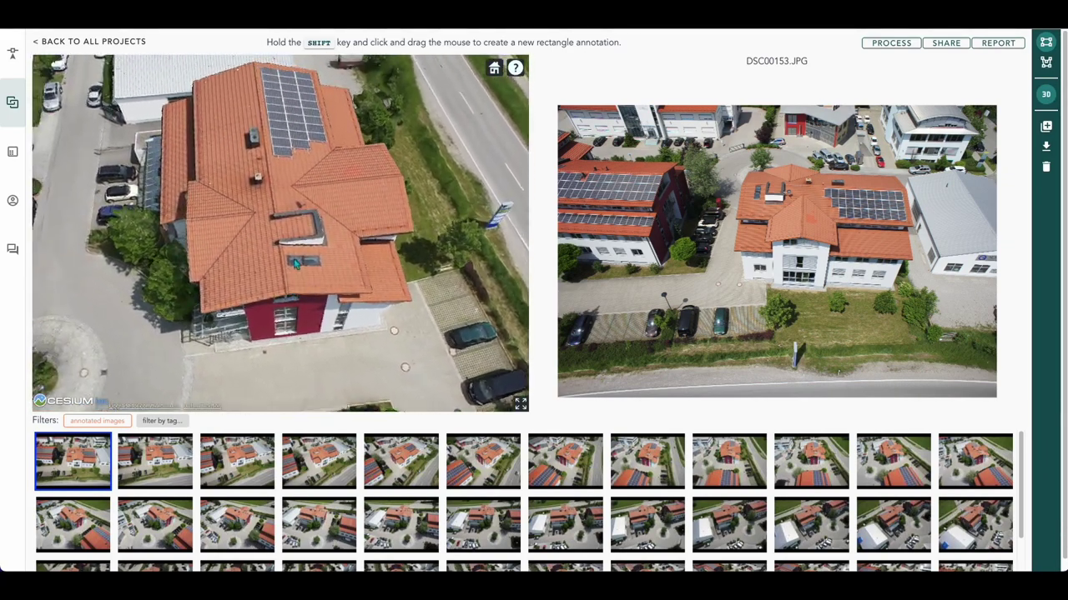
pyautogui.scroll(5, 283, 215)
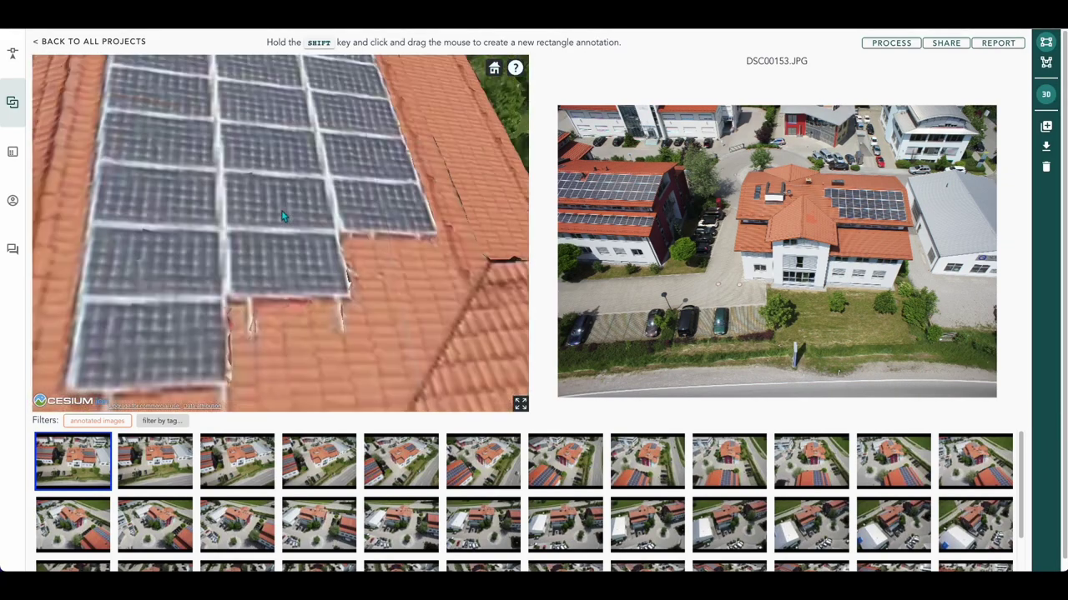
pyautogui.scroll(5, 252, 155)
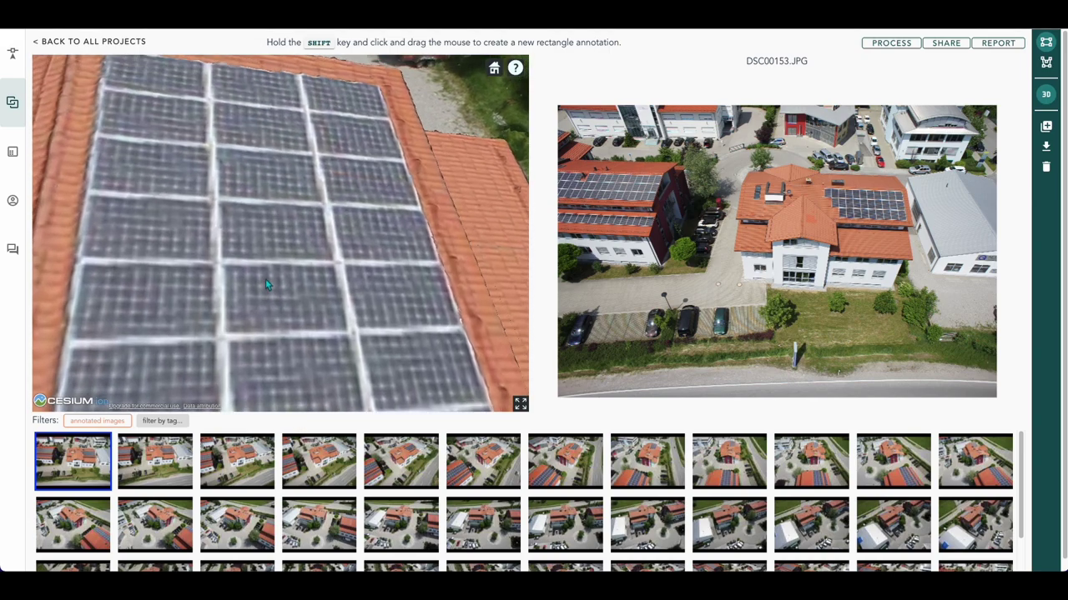
pyautogui.moveTo(269, 279); pyautogui.dragTo(351, 202)
pyautogui.scroll(-5, 276, 166)
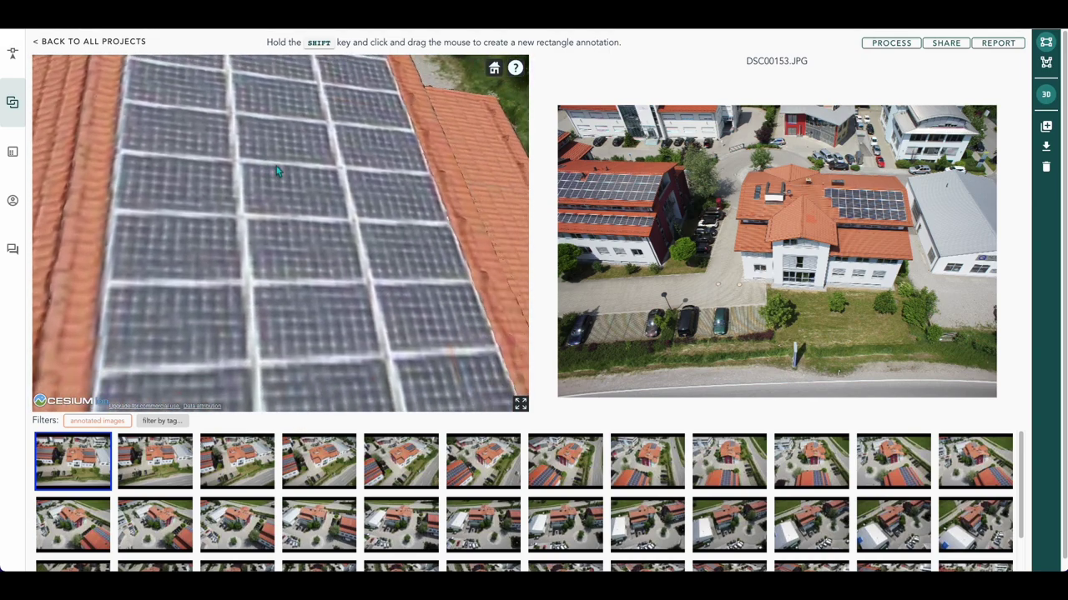
pyautogui.scroll(-10, 292, 188)
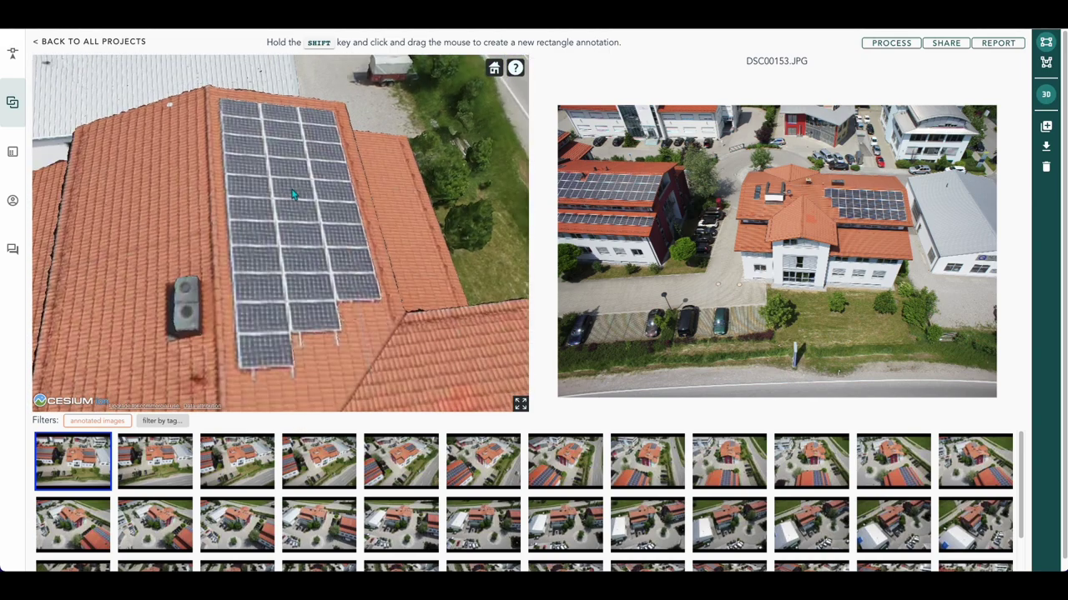
pyautogui.moveTo(295, 196); pyautogui.dragTo(372, 303, button='middle')
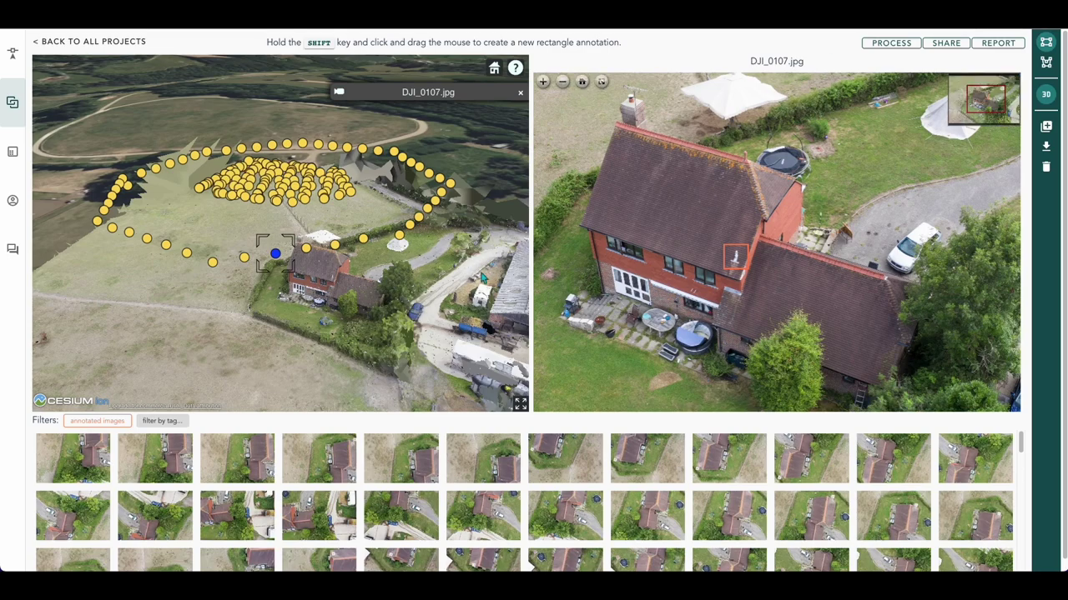
# - Review the cottage's 3D model and its surrounding camera positions from a higher, wider viewpoint
pyautogui.scroll(5, 250, 229)
pyautogui.moveTo(279, 246); pyautogui.dragTo(399, 294, button='middle')
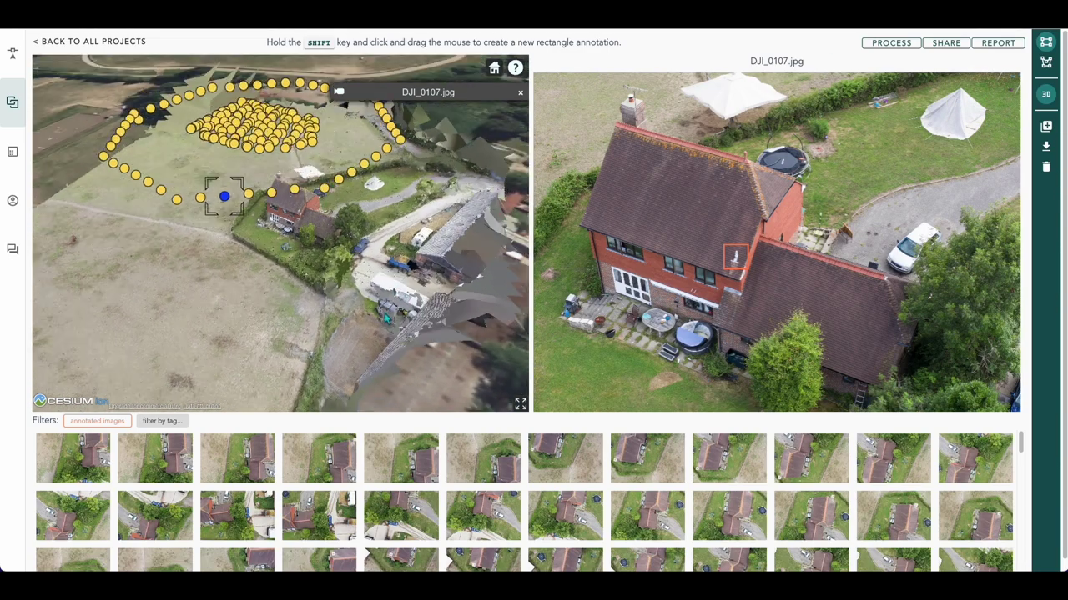